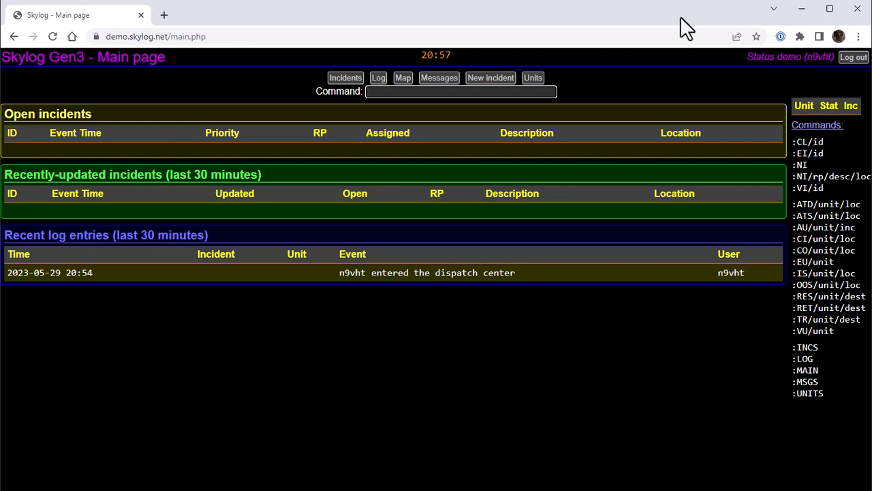
- Set the status of units RS1 and SAG1 to CI from the units list, saving each unit
left_click(532, 77)
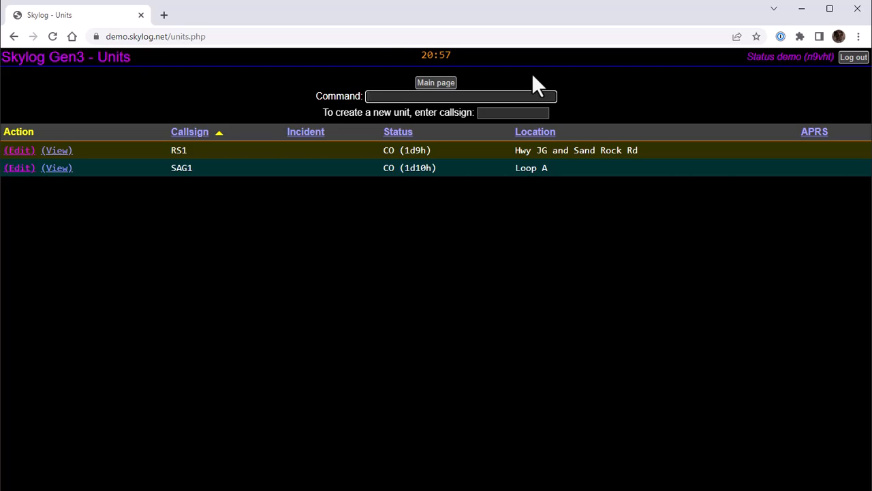
left_click(26, 155)
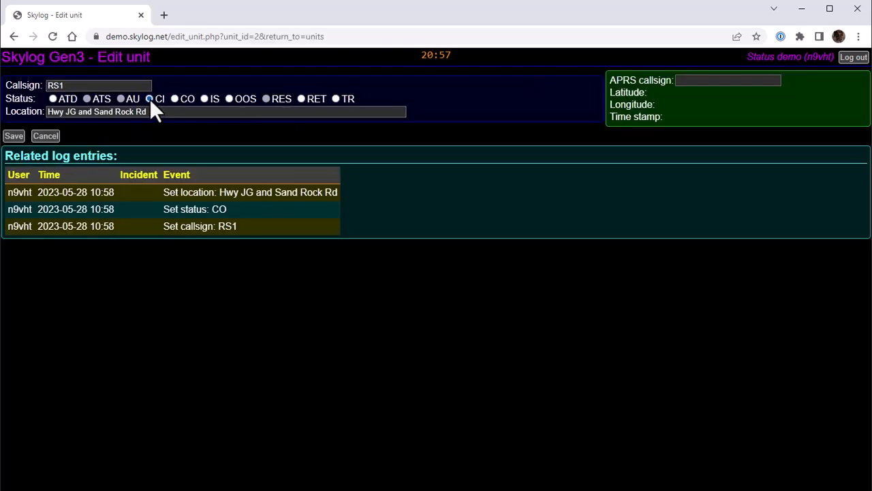
left_click(16, 135)
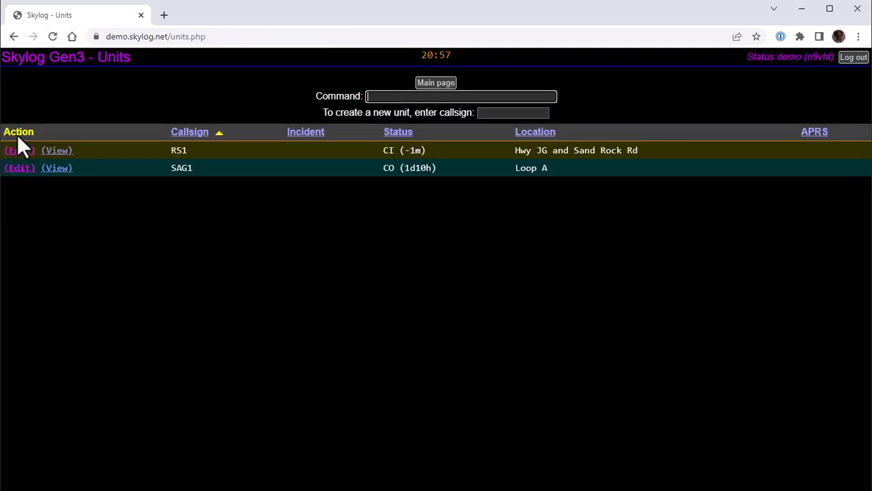
left_click(19, 169)
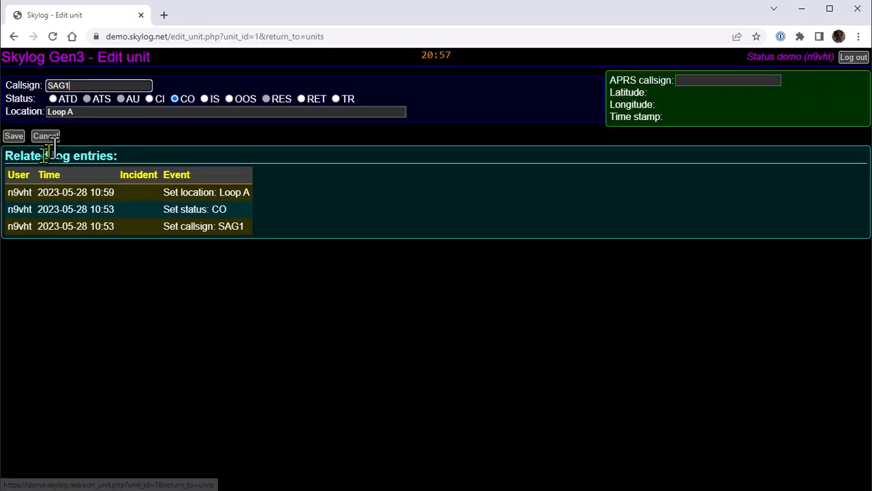
left_click(150, 99)
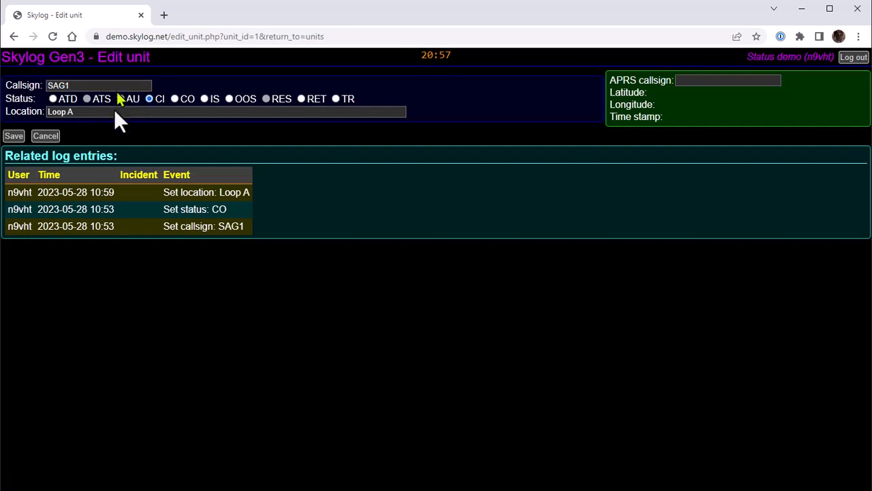
left_click(20, 137)
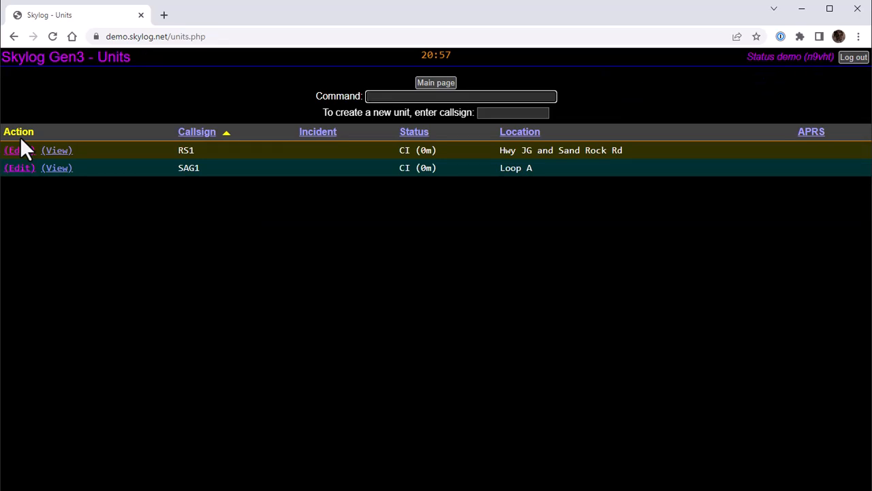
- Change the status of units RS1 and SAG1 to IS and save each unit
left_click(20, 151)
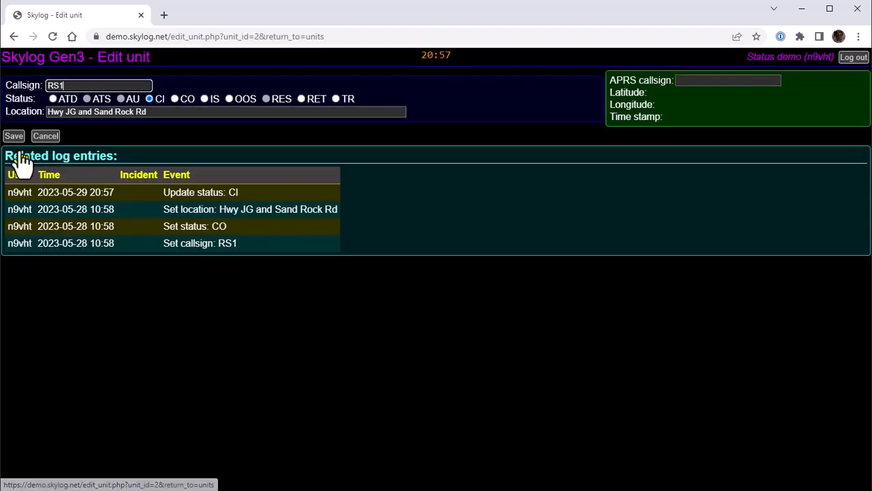
left_click(205, 99)
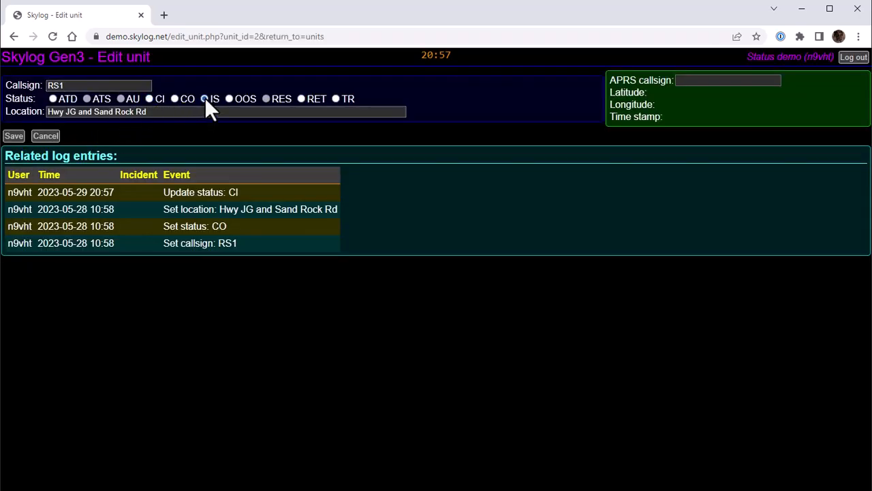
left_click(19, 136)
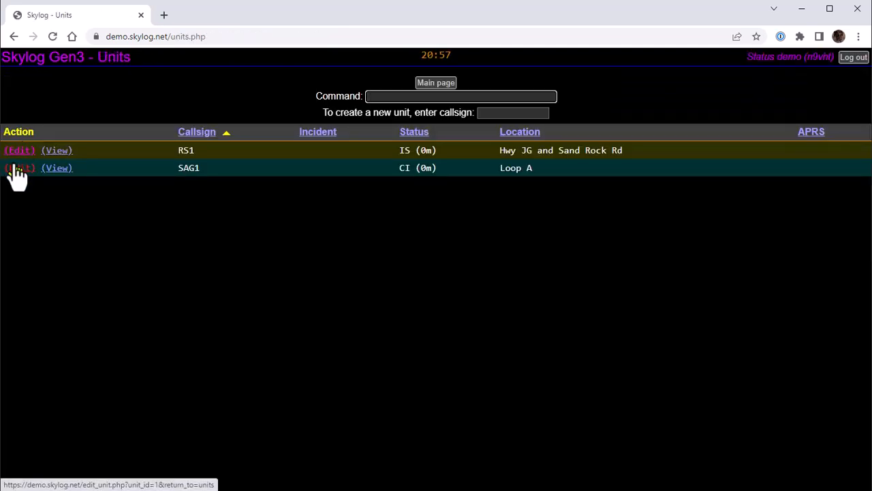
left_click(16, 169)
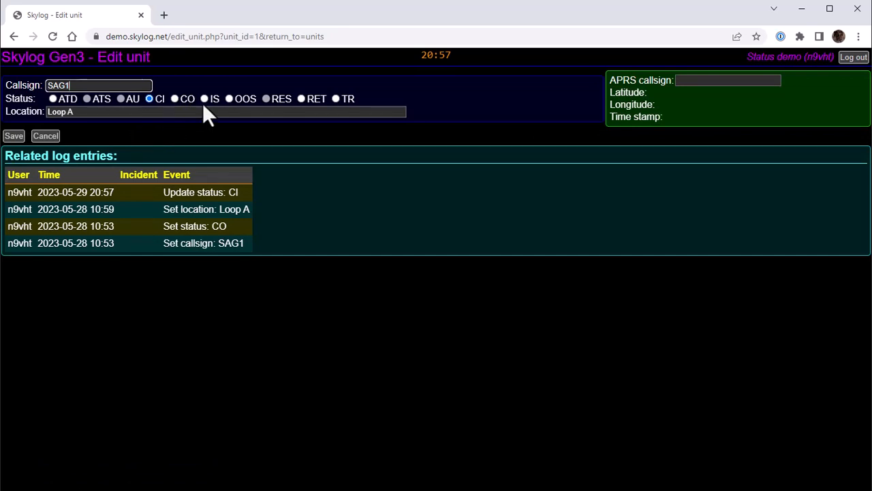
left_click(205, 99)
left_click(16, 135)
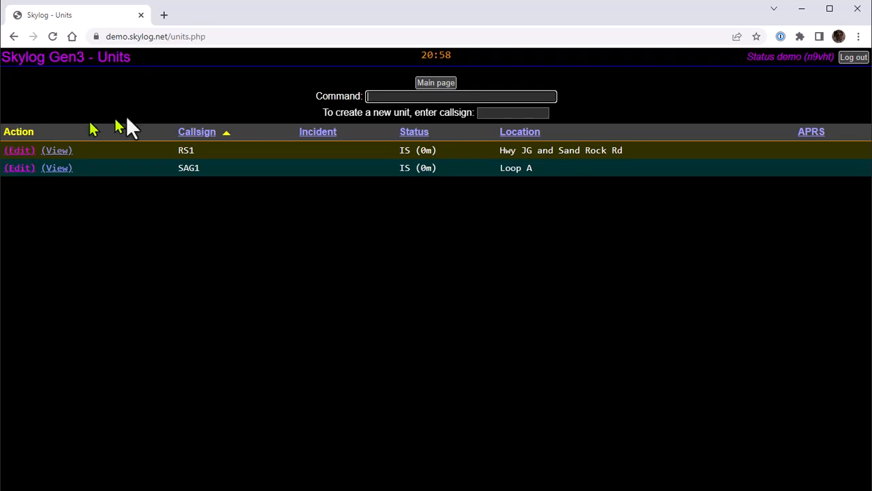
- Create a new incident reported by RS1 with the description "Rider 223 done for the day", keeping RS1's filled-in location
left_click(423, 81)
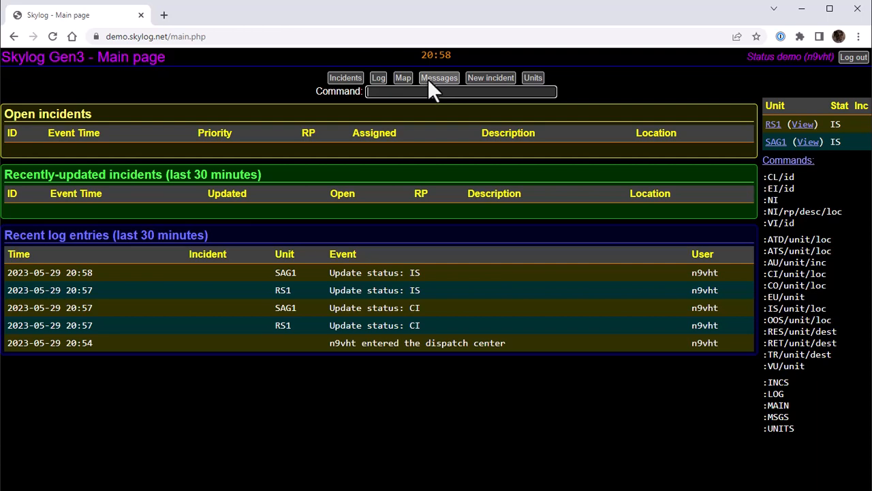
left_click(477, 79)
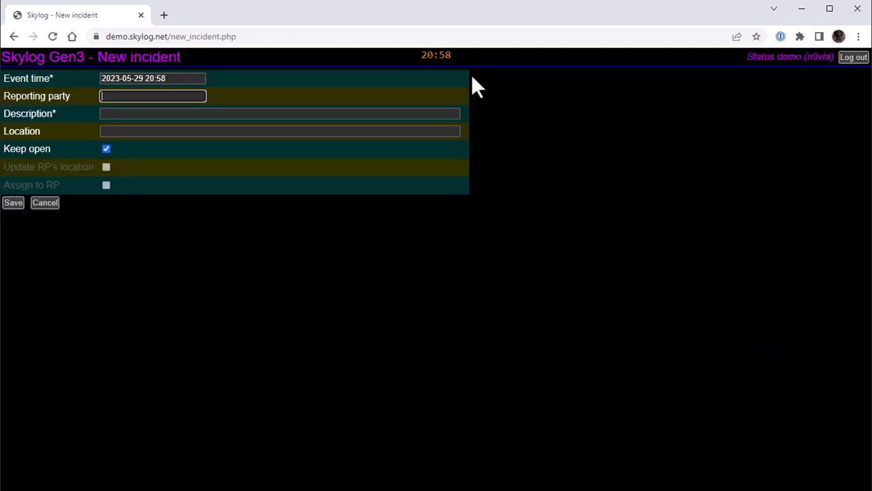
type("rs1")
key("Tab")
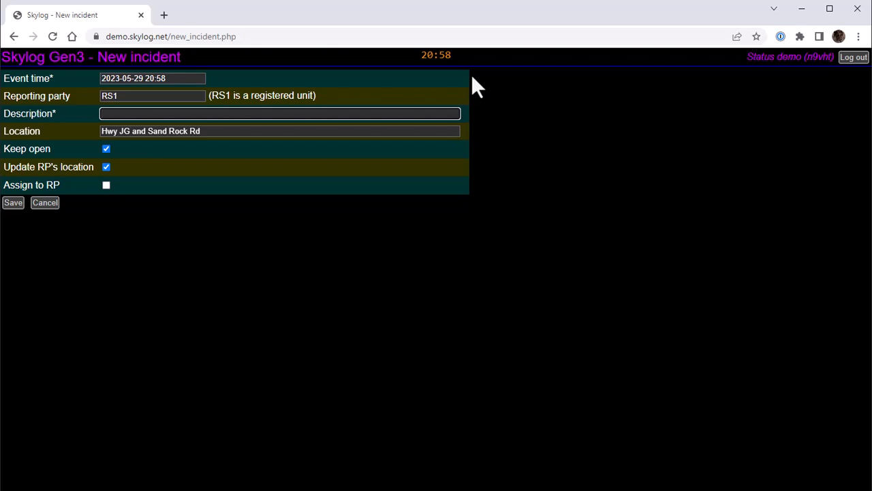
type("Rider 223 done for the day")
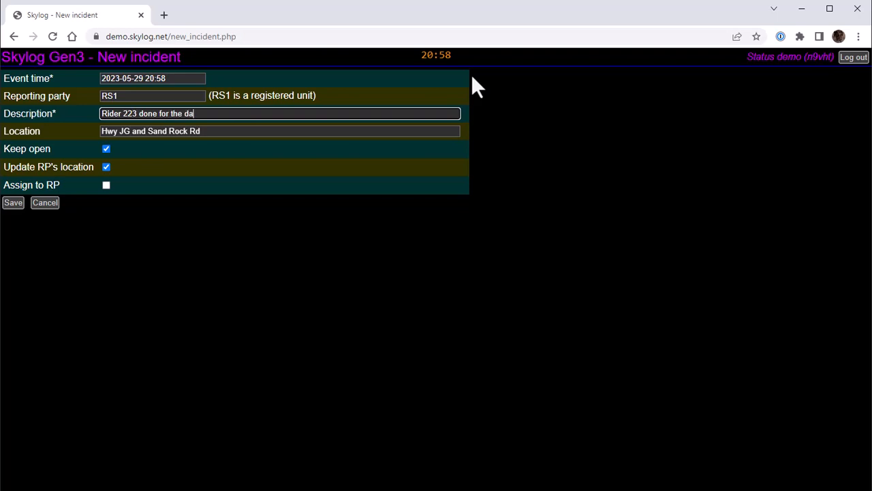
left_click(10, 202)
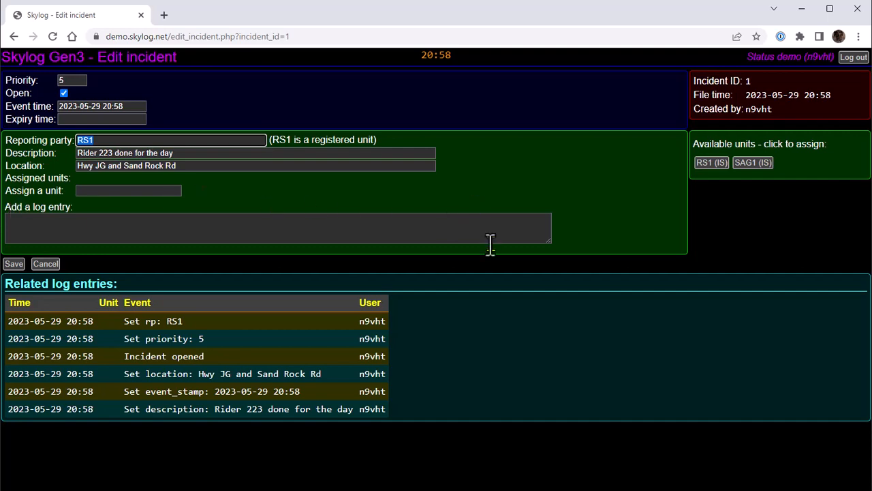
- Assign SAG1 to the rider 223 incident with status RES and save the incident
left_click(753, 162)
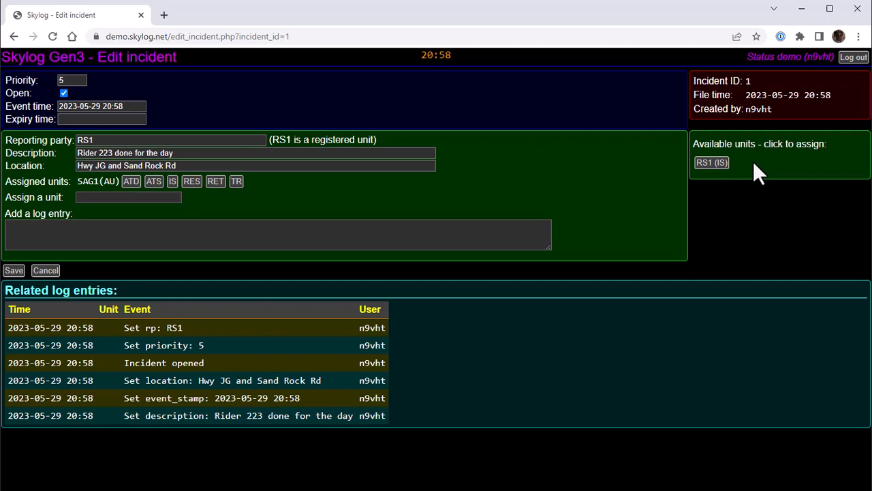
left_click(191, 181)
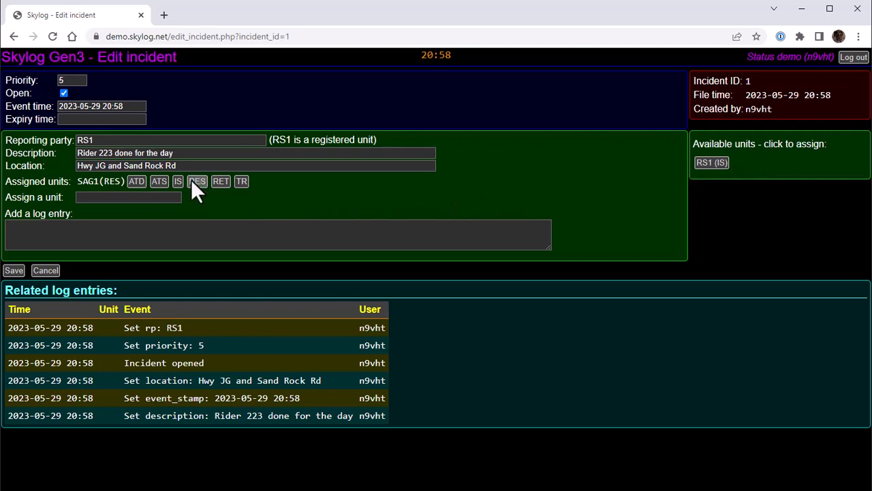
left_click(17, 271)
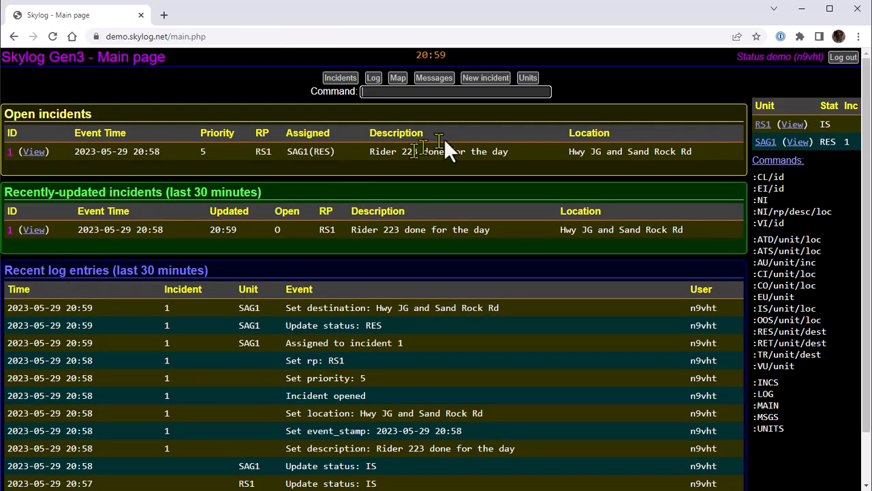
- Review SAG1's entry in the units list and the details of incident 1 without editing them
left_click(529, 78)
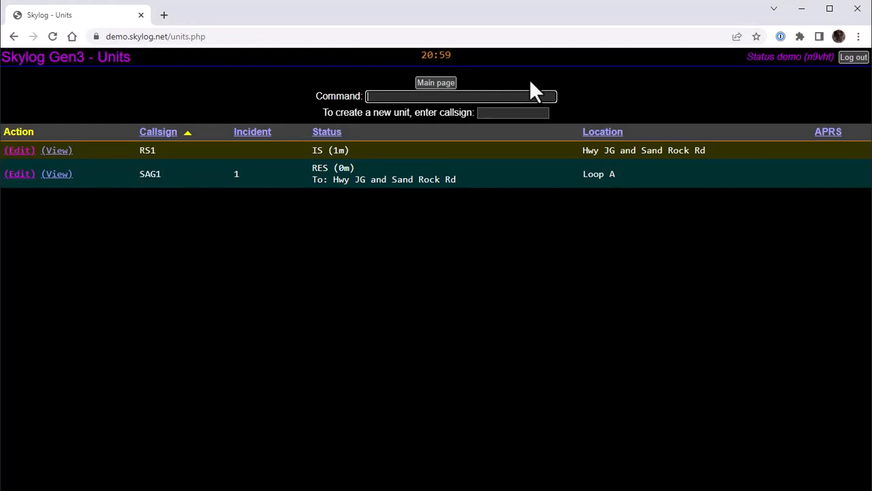
left_click(429, 83)
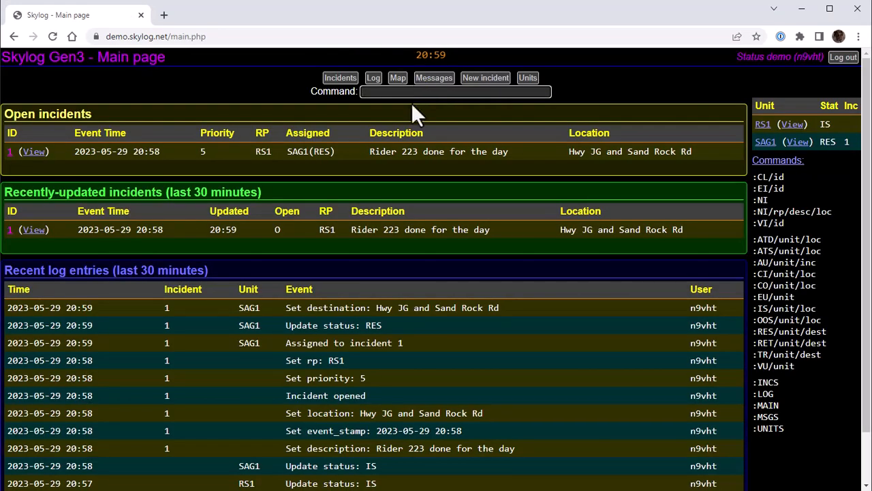
left_click(10, 155)
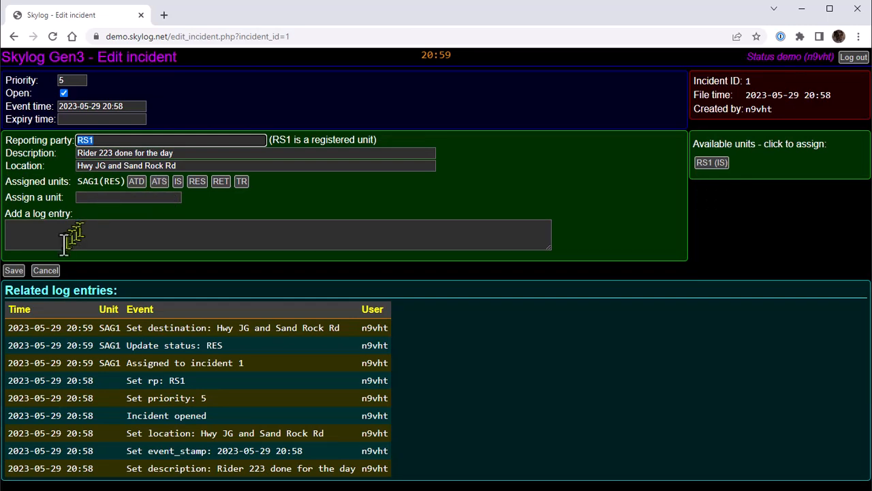
left_click(43, 270)
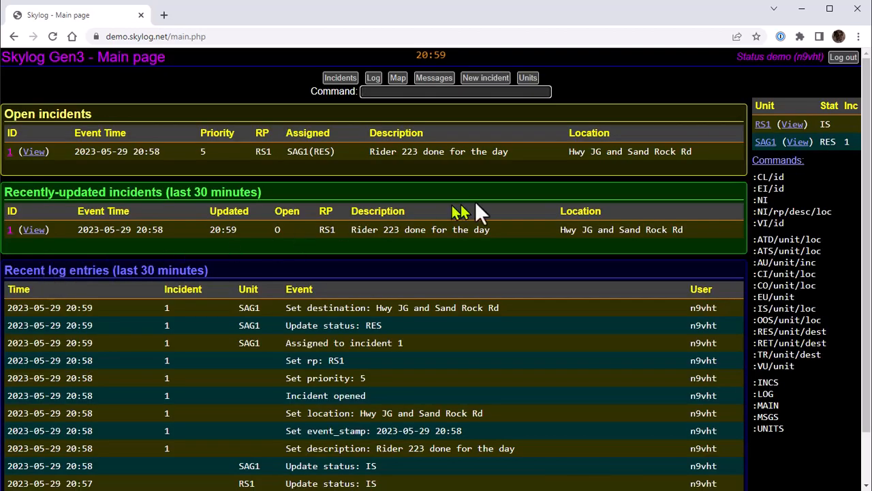
- Set SAG1's status to ATS in its unit record and save it
left_click(764, 142)
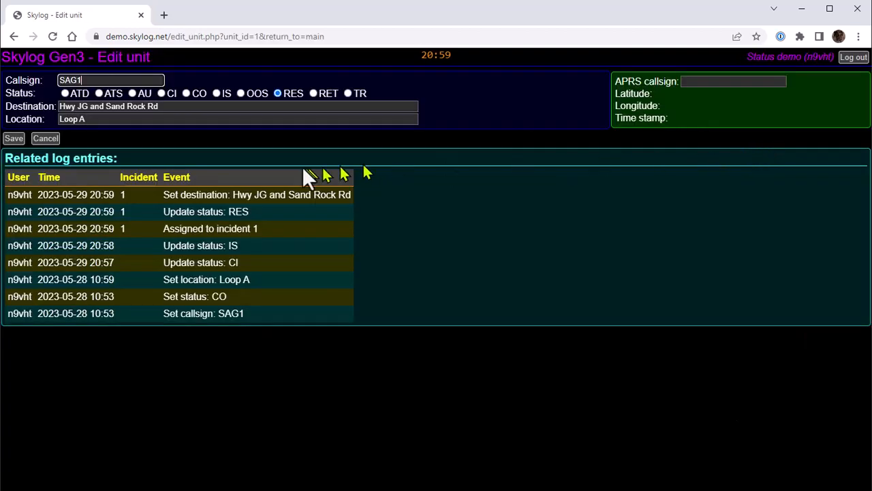
left_click(100, 92)
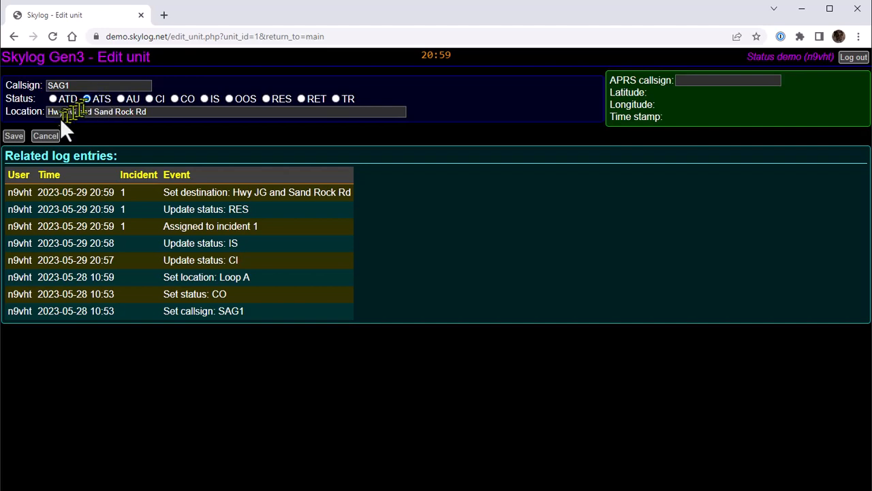
left_click(14, 135)
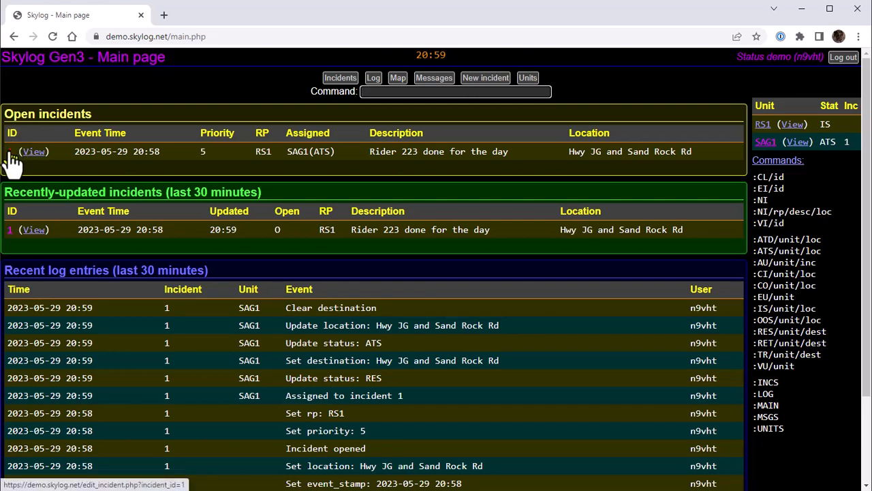
- In incident 1, set SAG1's status to TR with the destination "Finish line" and save
left_click(10, 153)
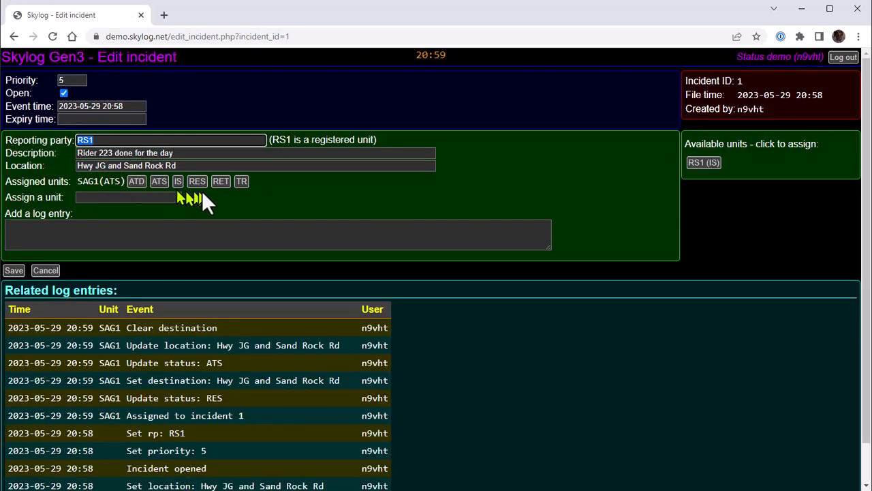
left_click(242, 181)
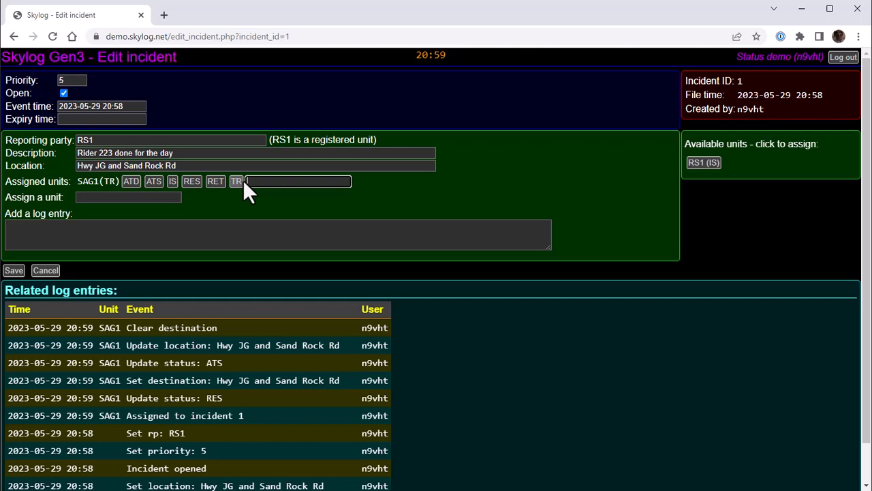
type("Finish line")
left_click(12, 269)
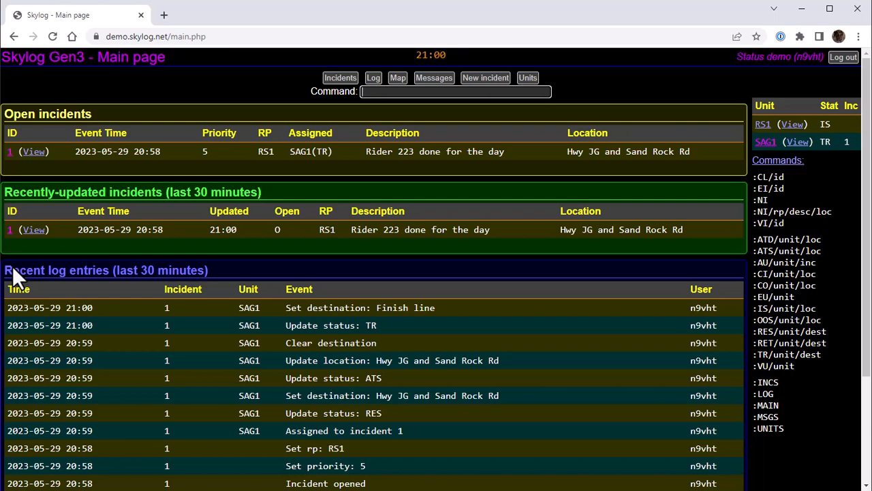
- Set SAG1's status to ATD in its unit record and save it
left_click(762, 145)
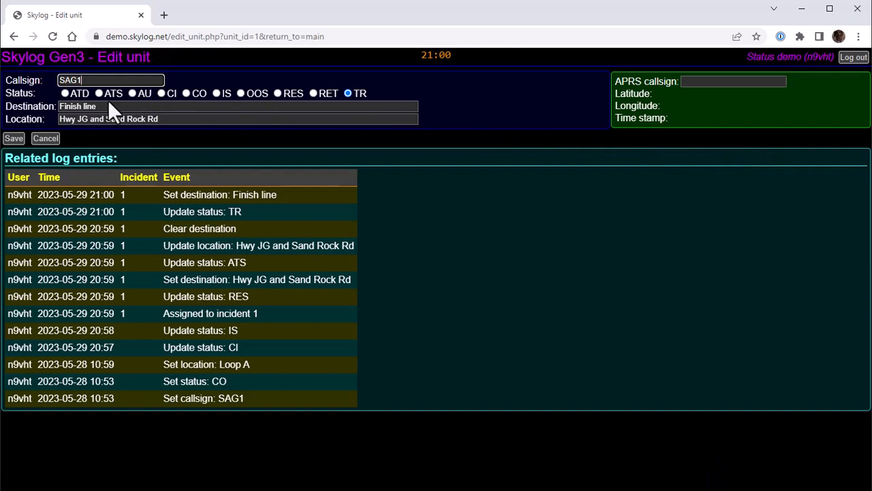
left_click(64, 93)
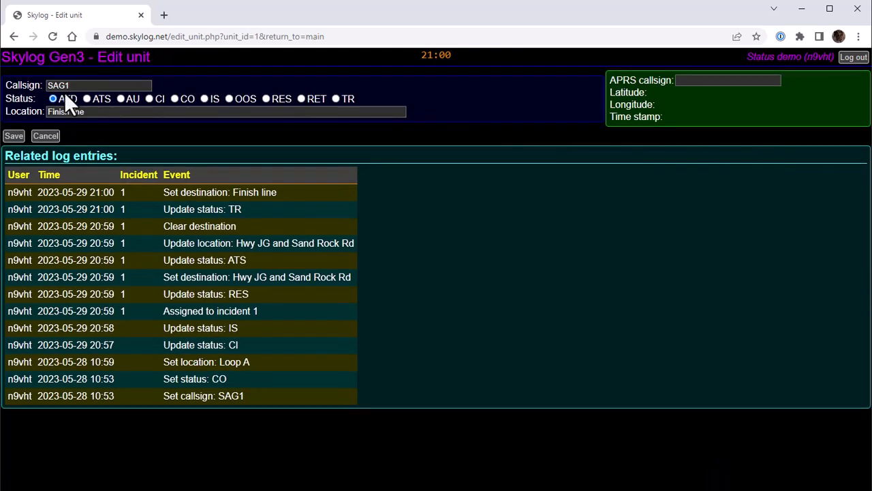
left_click(14, 134)
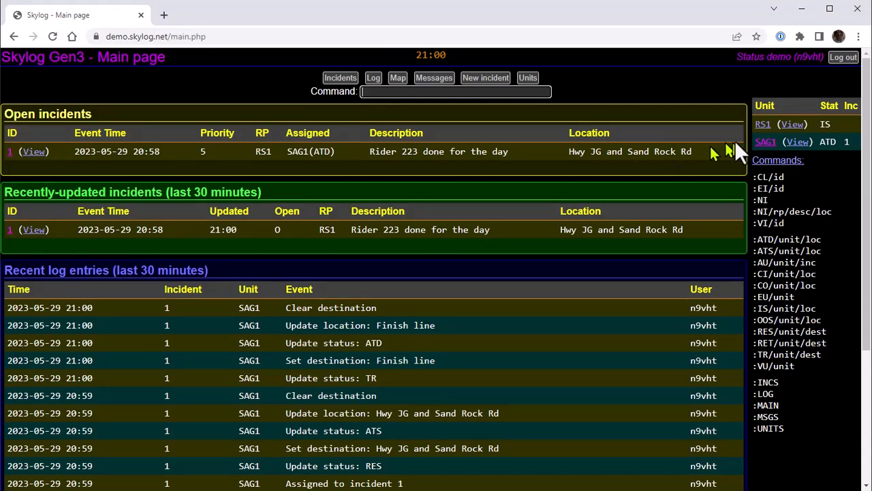
- Set SAG1's status to RET with the destination "Loop A" and save the unit
left_click(765, 143)
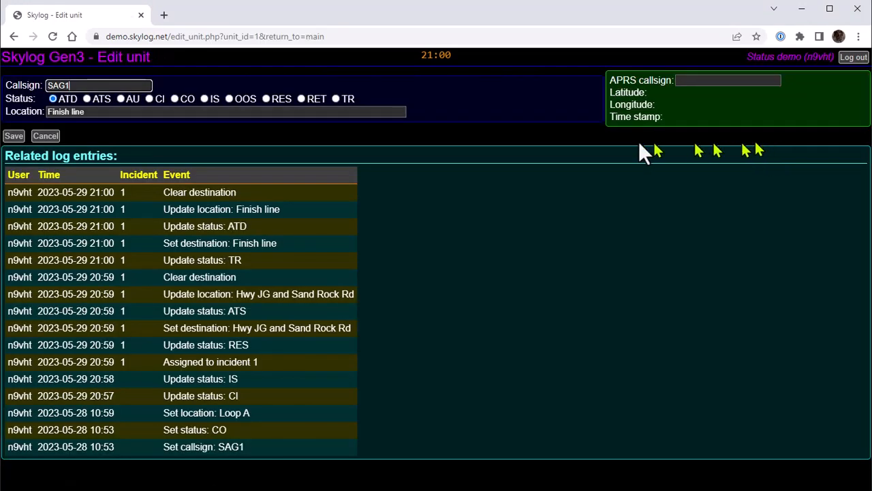
left_click(301, 98)
left_click(159, 107)
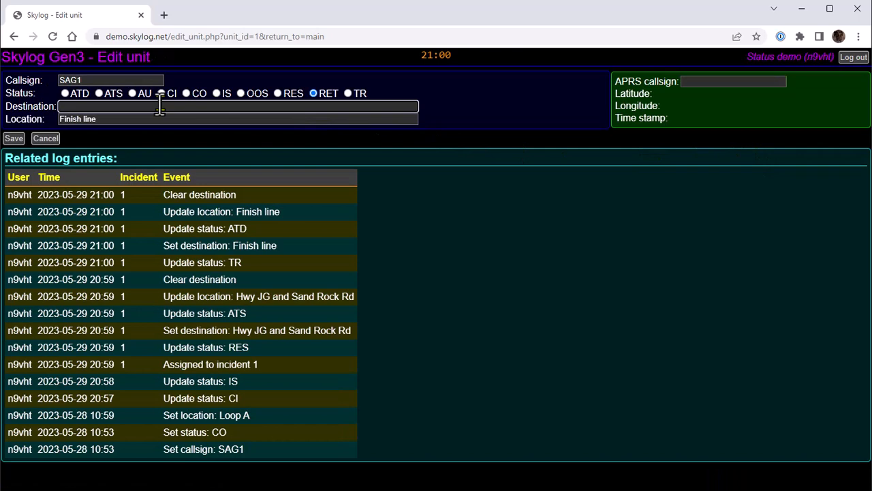
type("Loop A")
left_click(12, 138)
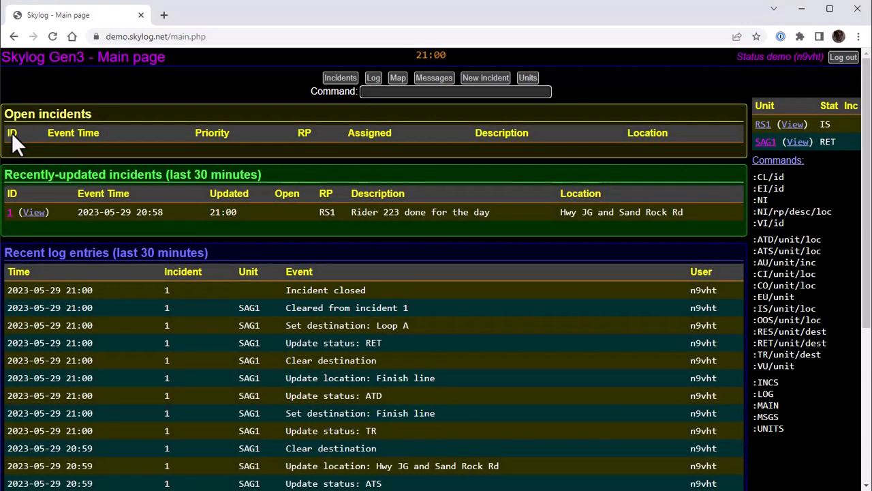
- Set SAG1's status to IS in its unit record and save it
left_click(765, 141)
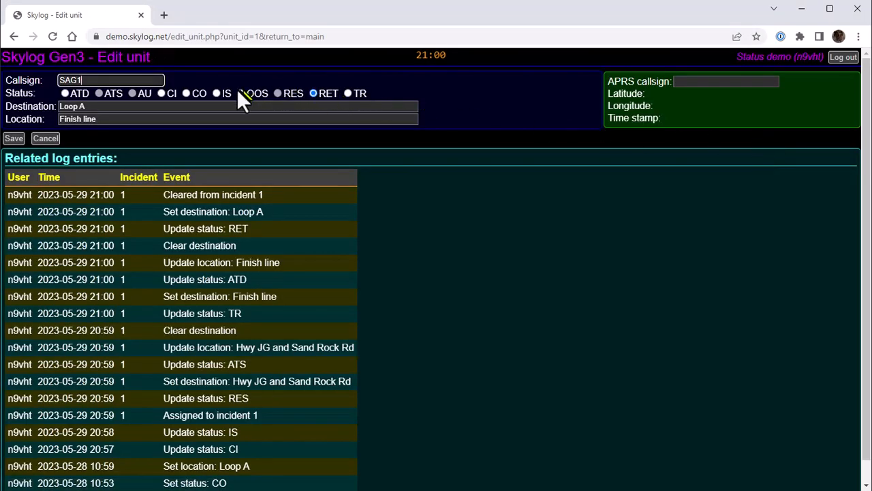
left_click(217, 93)
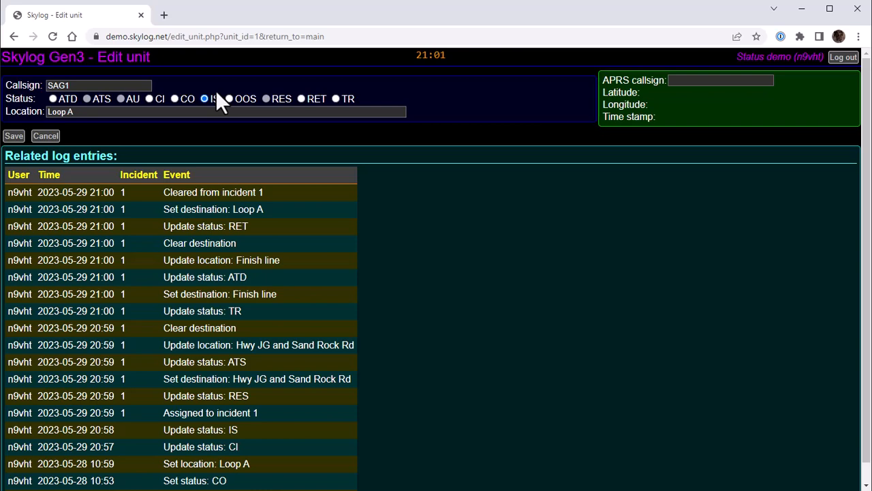
left_click(15, 136)
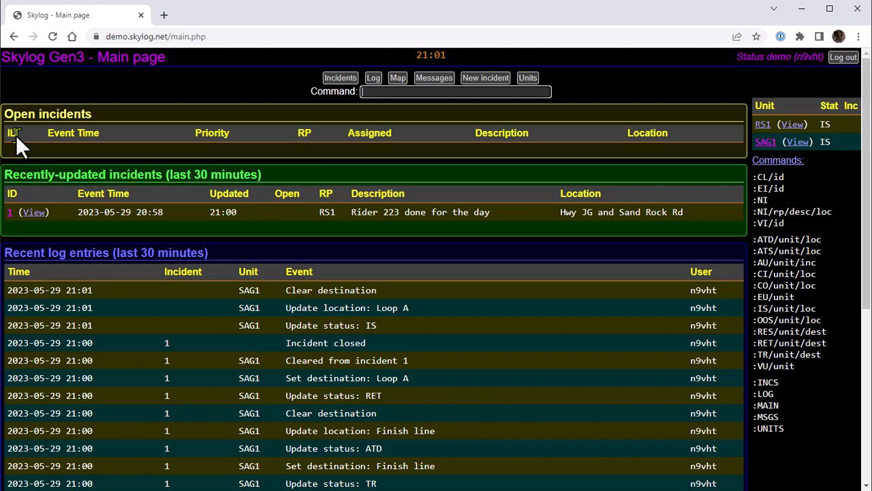
- Take SAG1 out of service by setting its status to OOS in the unit record and saving
left_click(766, 143)
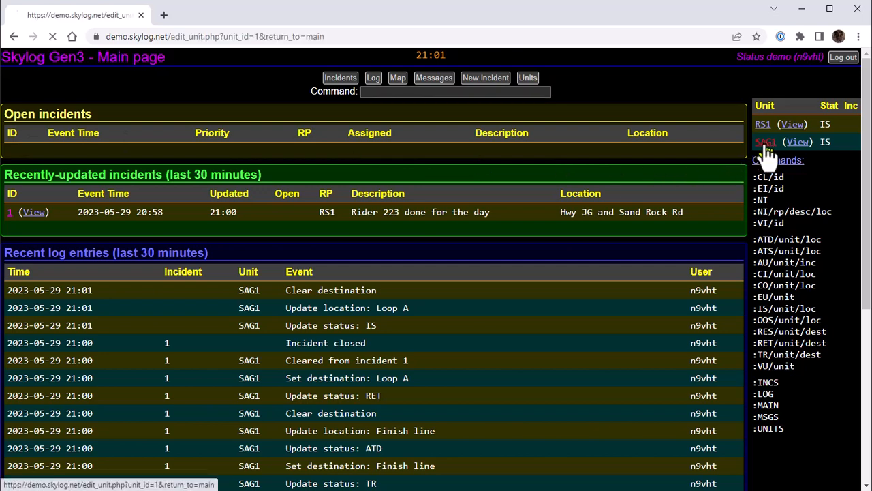
left_click(230, 98)
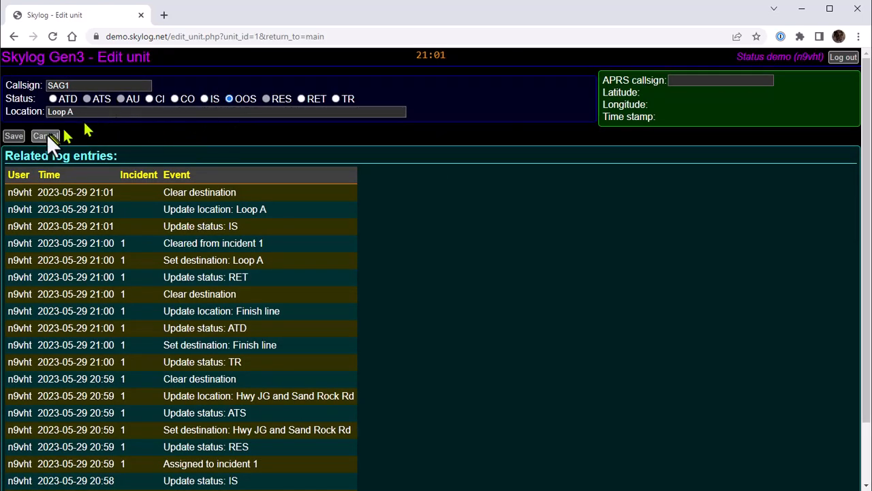
left_click(13, 136)
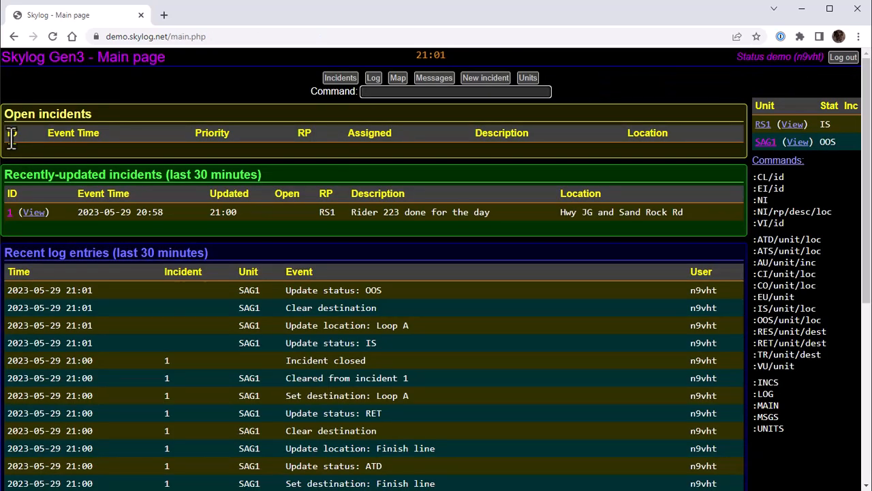
- Put SAG1 back in service by setting its unit record's status to IS and saving
left_click(765, 142)
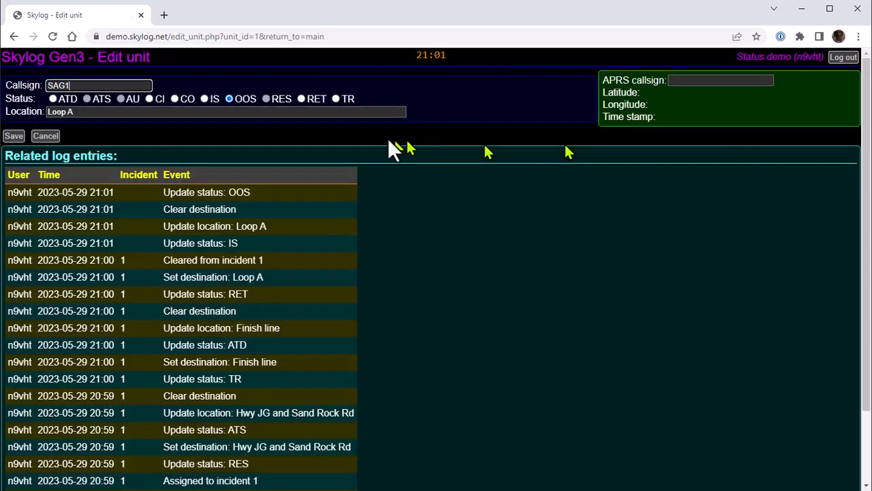
left_click(204, 97)
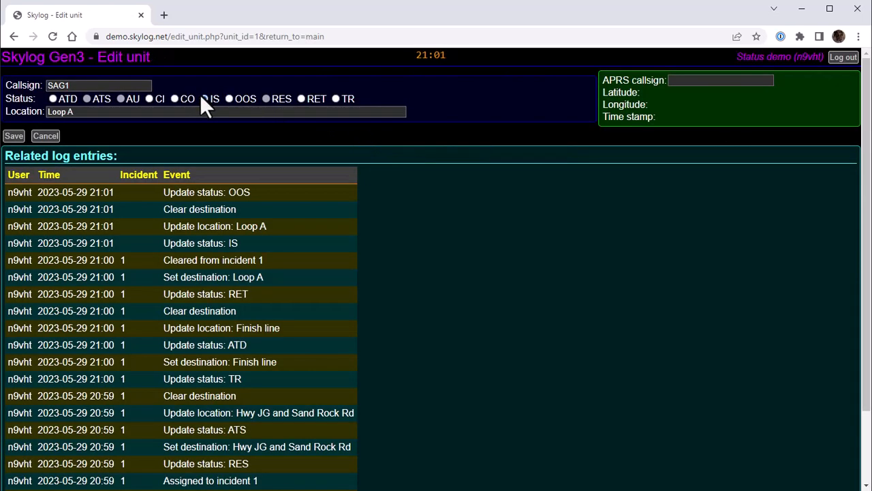
left_click(17, 132)
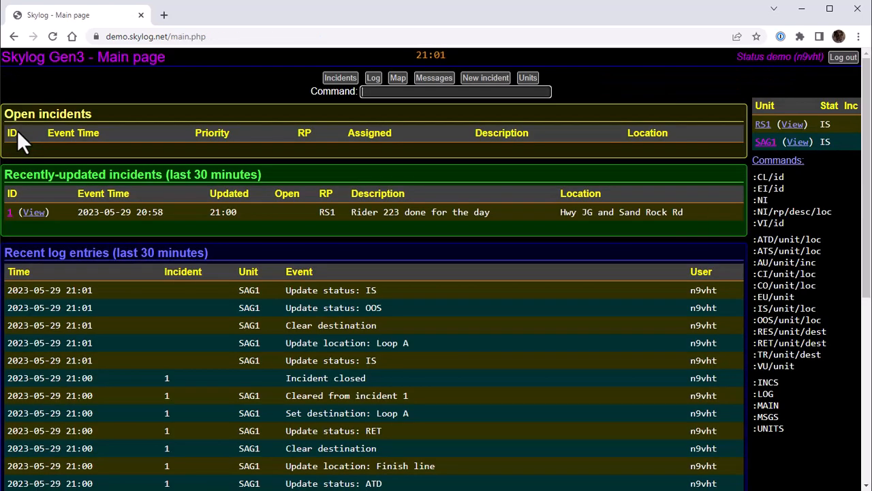
- Check out both units, RS1 first and SAG1 second, by setting each record's status to CO and saving
left_click(762, 126)
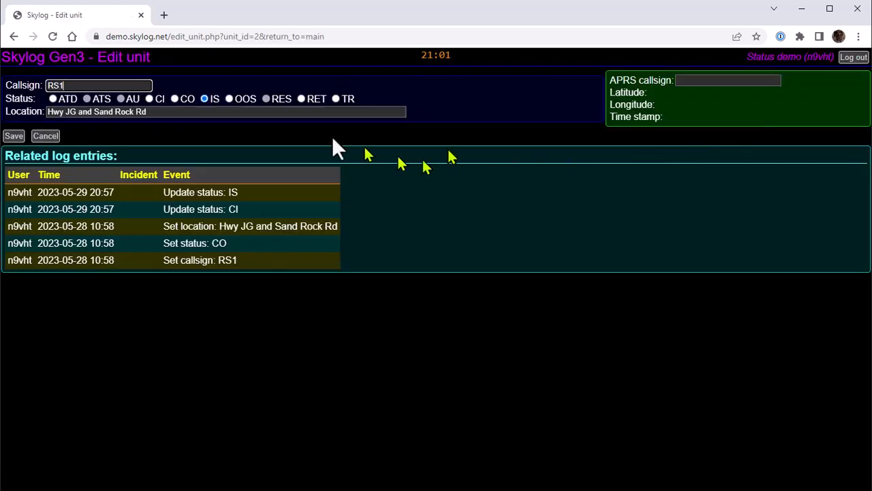
left_click(176, 98)
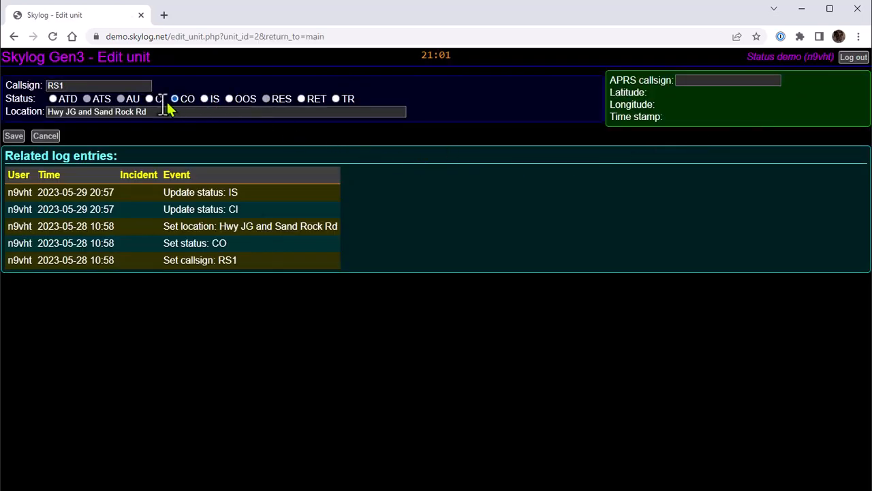
left_click(15, 136)
left_click(764, 124)
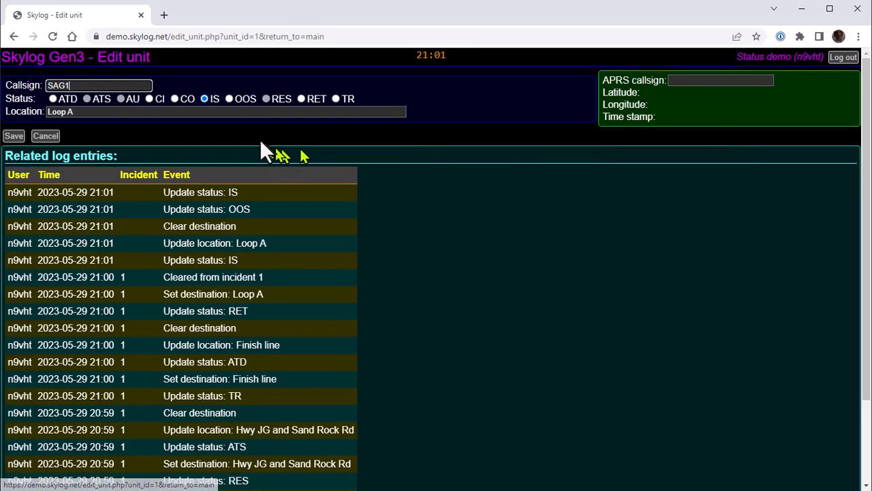
left_click(175, 98)
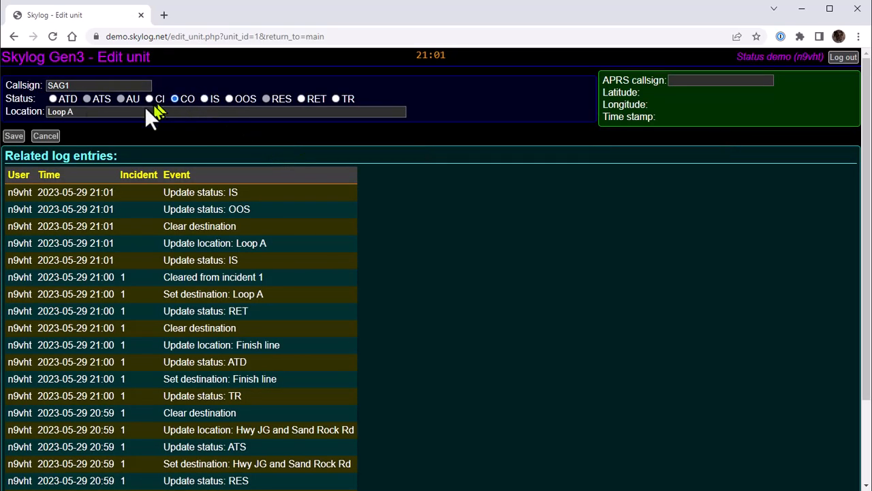
left_click(19, 134)
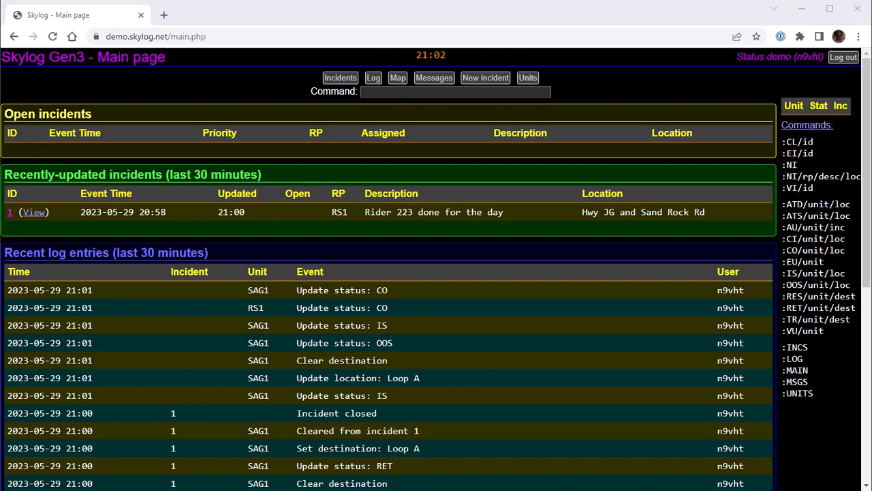
- Check in both units using the commands ":ci/rs1" and ":ci/sag1"
left_click(400, 94)
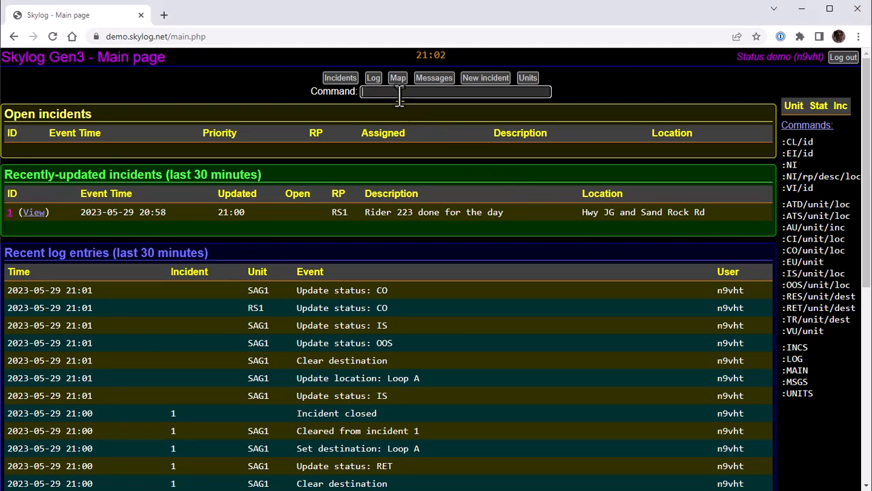
type(":ci/rs1")
key("Return")
type(":ci/sag1")
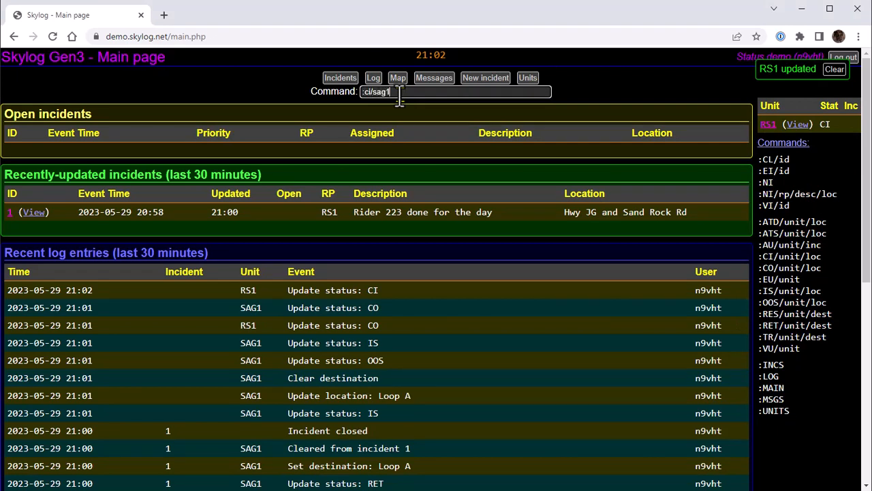
key("Return")
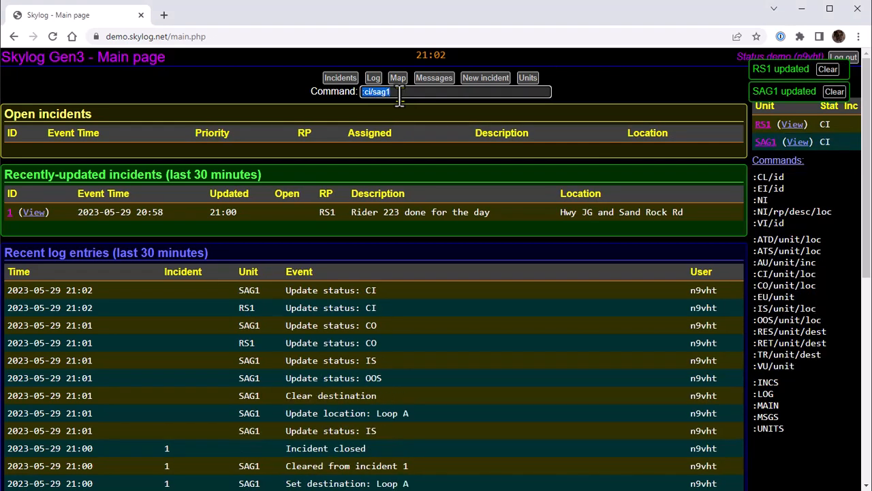
- Place both units in service using the commands ":is/rs1" and ":is/sag1"
type(":is/rs1")
key("Return")
type(":is/")
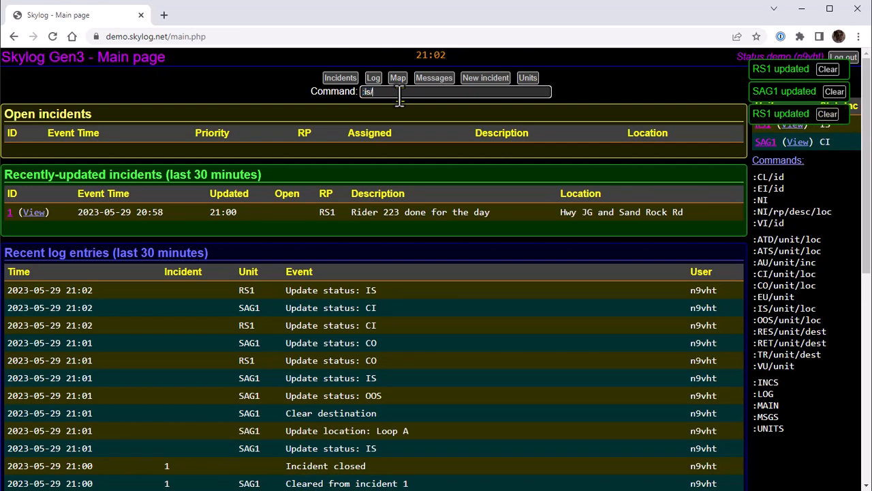
type("sag1")
key("Return")
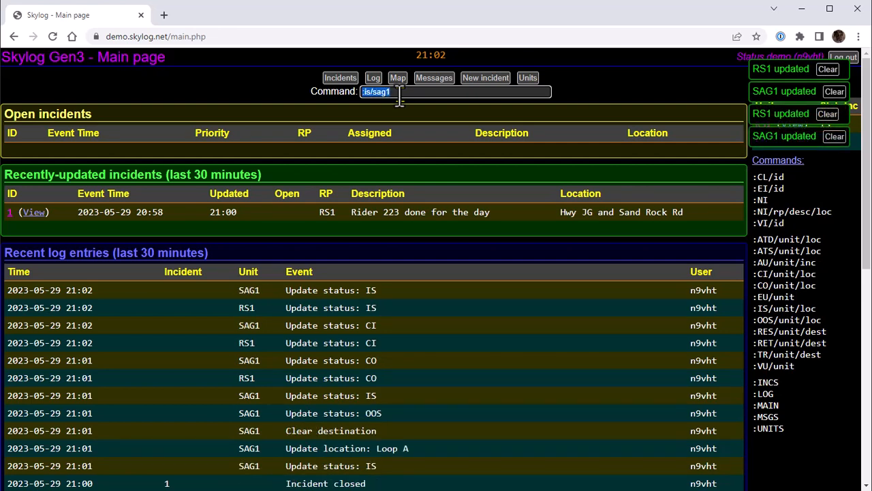
- Create a new incident with the ":ni" command, reporting party RS1 and description "Rider 223 done for the day", then save and return to the main page
type(":ni")
key("Return")
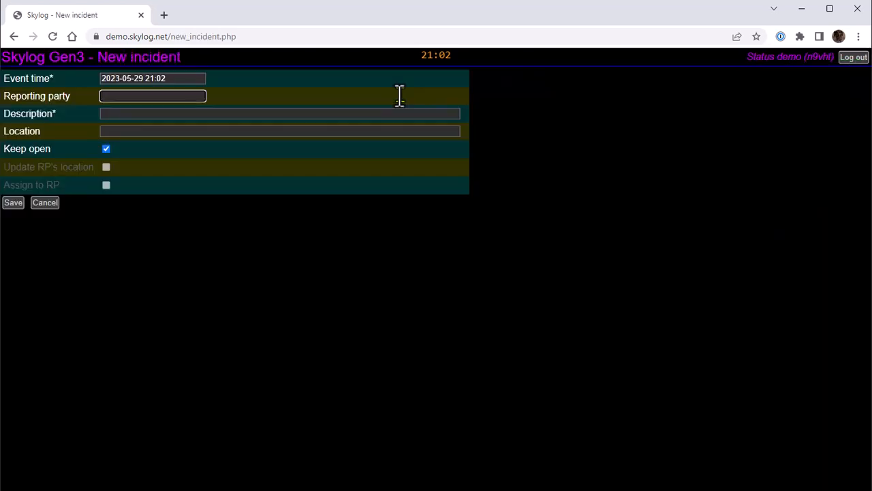
type("rs1")
key("Tab")
type("Rider 223 ")
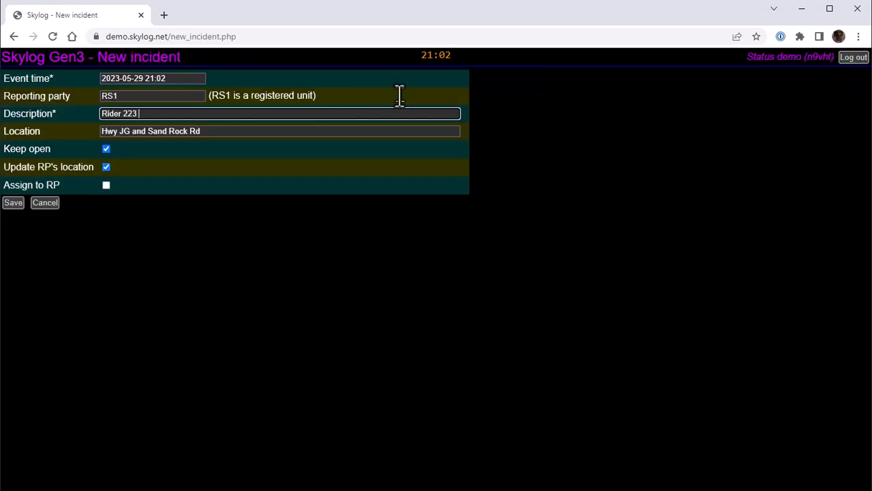
type("done for the day")
key("Return")
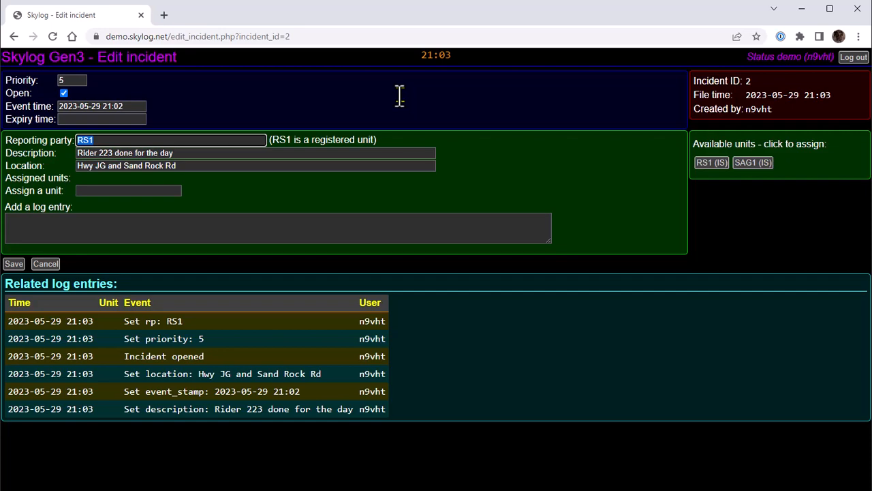
key("Return")
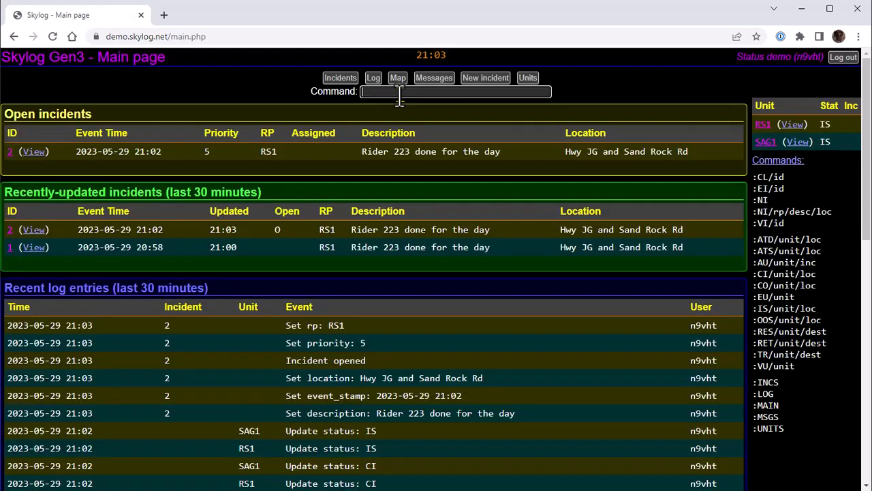
- Assign SAG1 to incident 2 with ":au/sag1/2" and mark it responding with ":res/sag1"
type(":au/sag1/2")
key("Return")
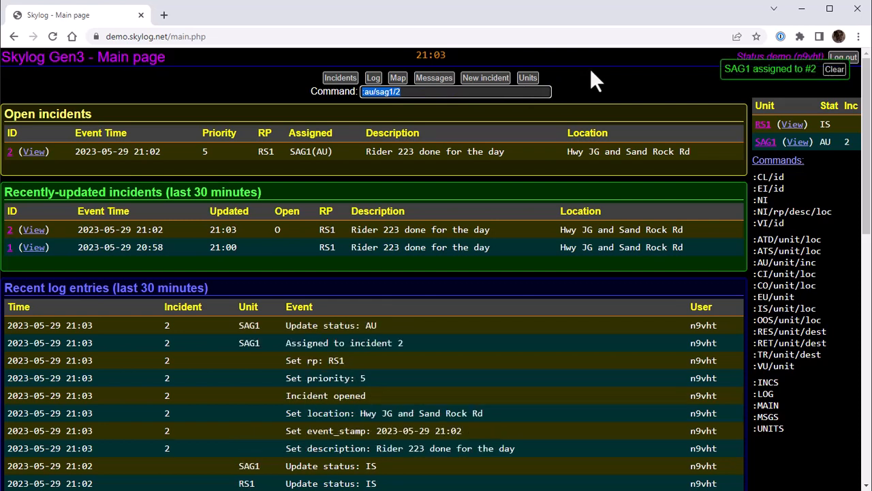
type(":res/sag1")
key("Return")
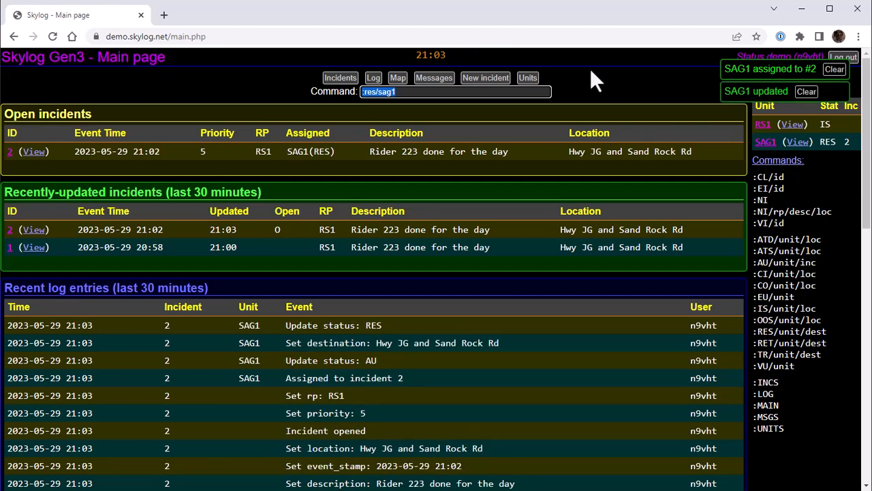
- Set SAG1's status to ATS with ":ats/sag1", then to TR with ":tr/sag1/finish line"
type(":ats/sag1")
key("Return")
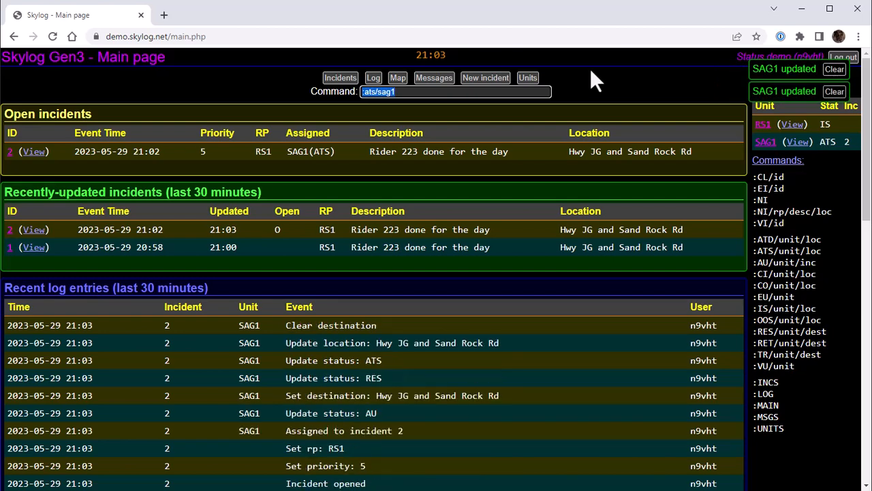
type(":tr/sag1/")
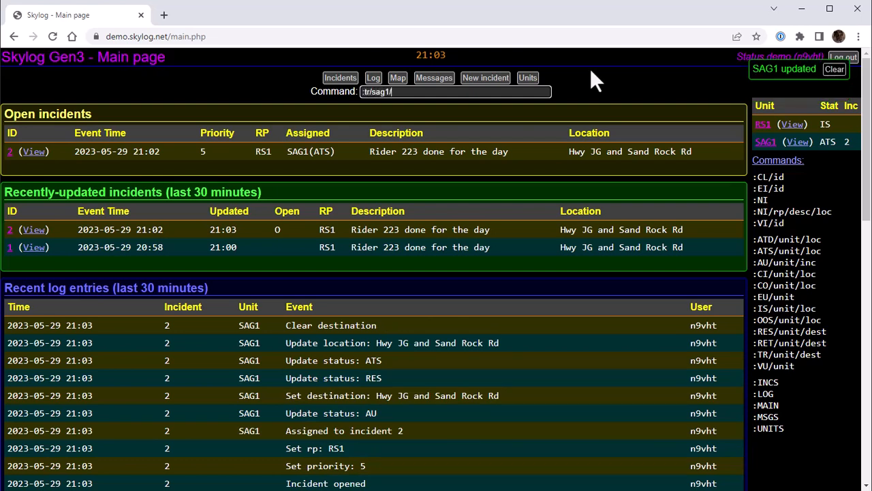
type("finish line")
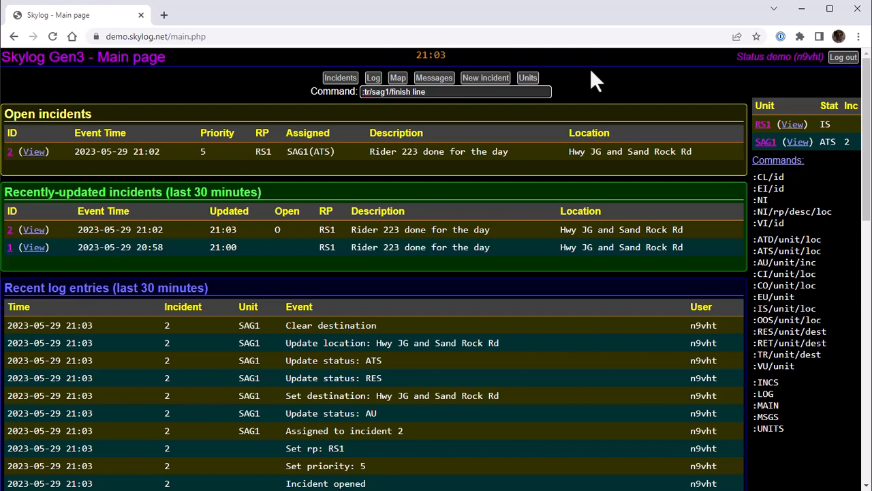
key("Return")
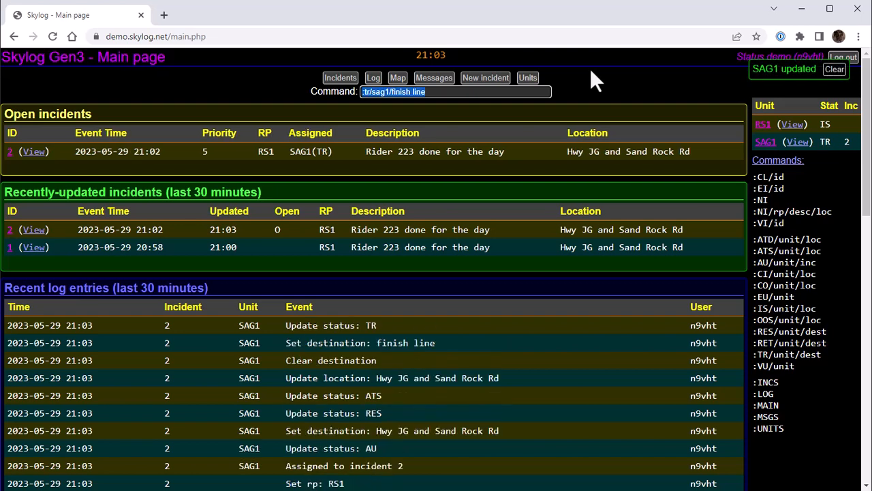
- Set SAG1's status to ATD using the command ":atd/sag1"
key("BackSpace")
type(":atd/sag1")
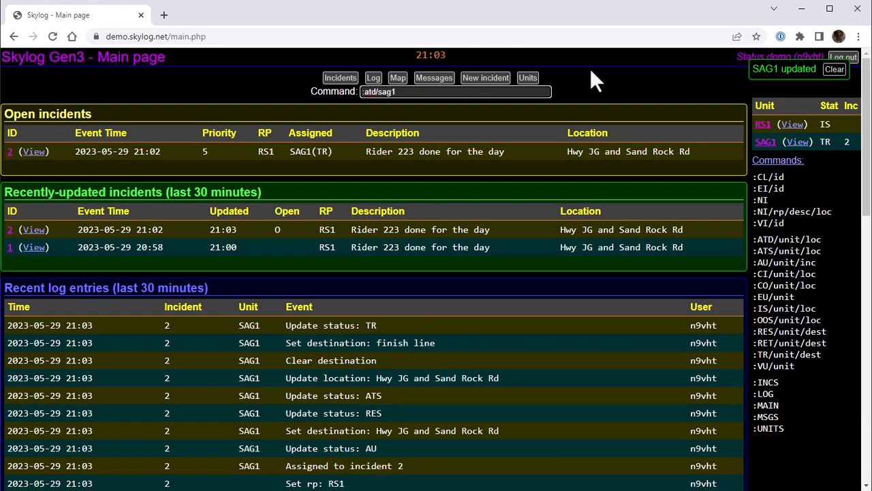
key("Return")
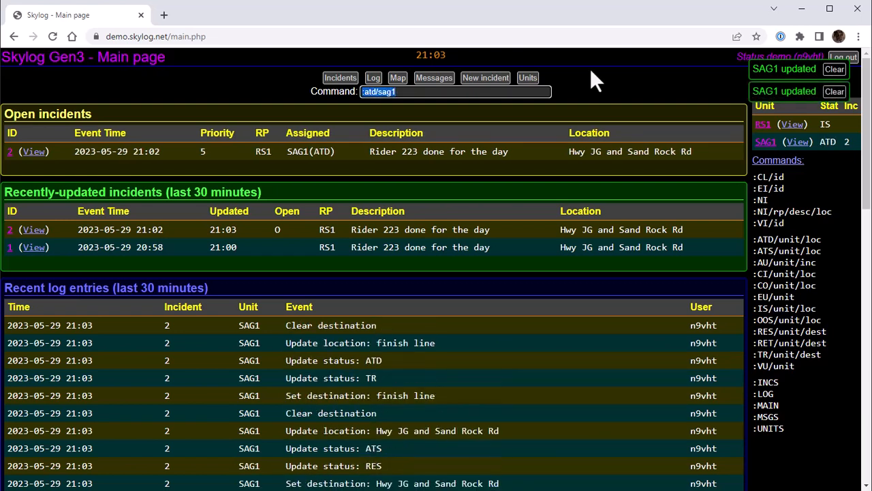
- Set SAG1's status to RET with the destination "loop A" using the command ":ret/sag1/loop A"
type(":re")
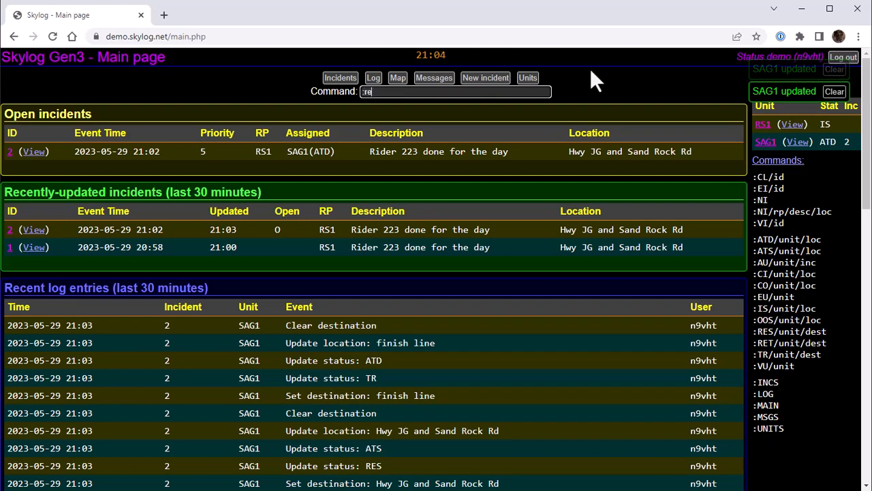
type("t/sag1/loop A")
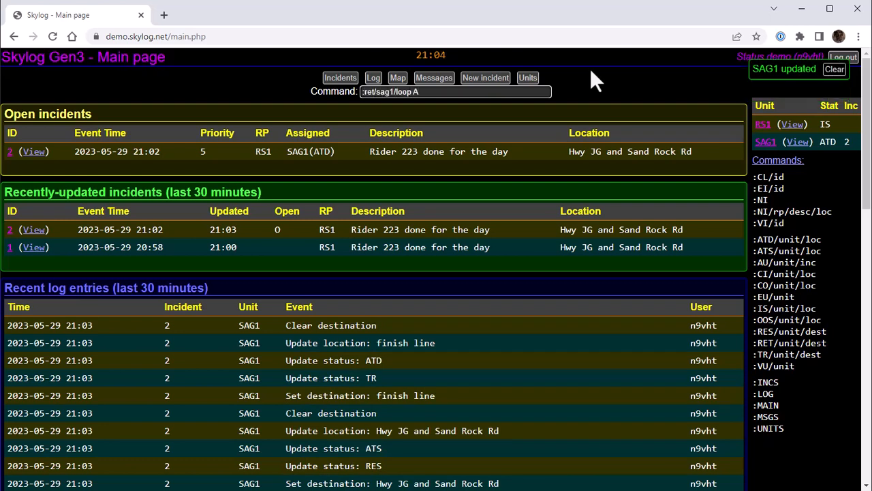
key("Return")
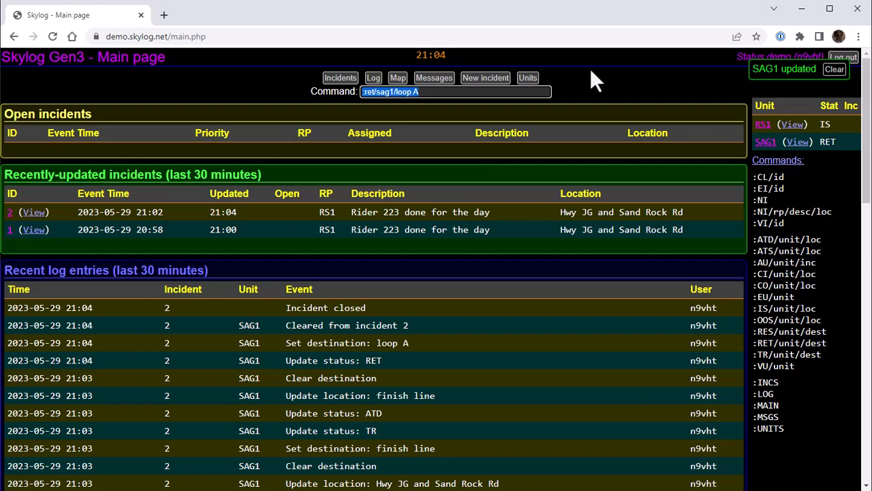
- Set SAG1's status to IS using the command ":is/sag1"
type(":is/sag1")
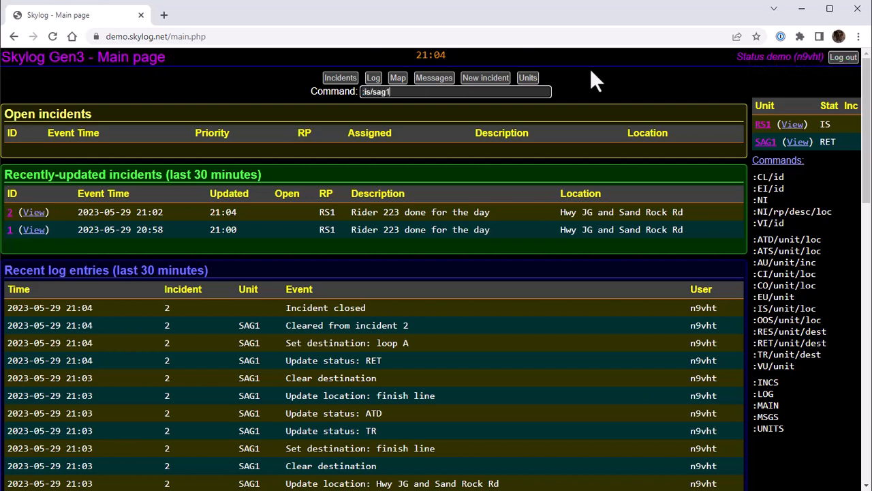
key("Return")
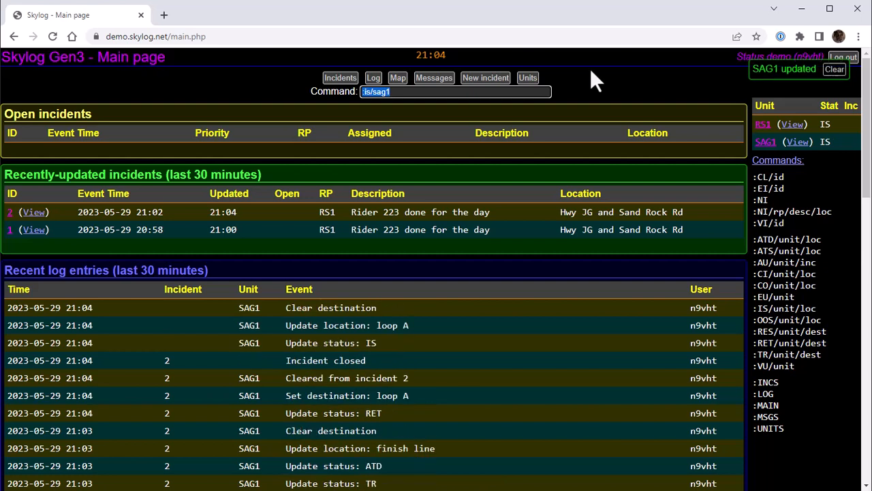
- Set SAG1 to OOS at "KT in Mount Horeb" with ":oos/sag1/KT in Mount Horeb", then back to IS with ":is/sag1"
type(":oos/sag1/KT in Mount Horeb")
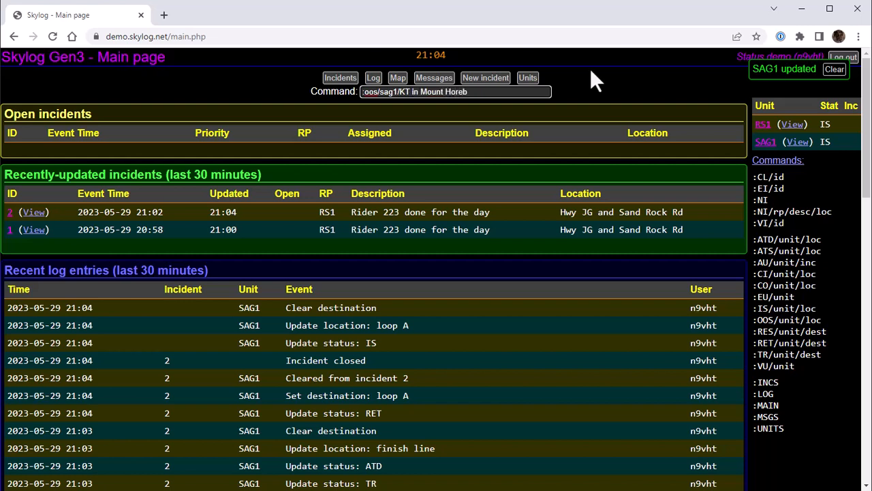
key("Return")
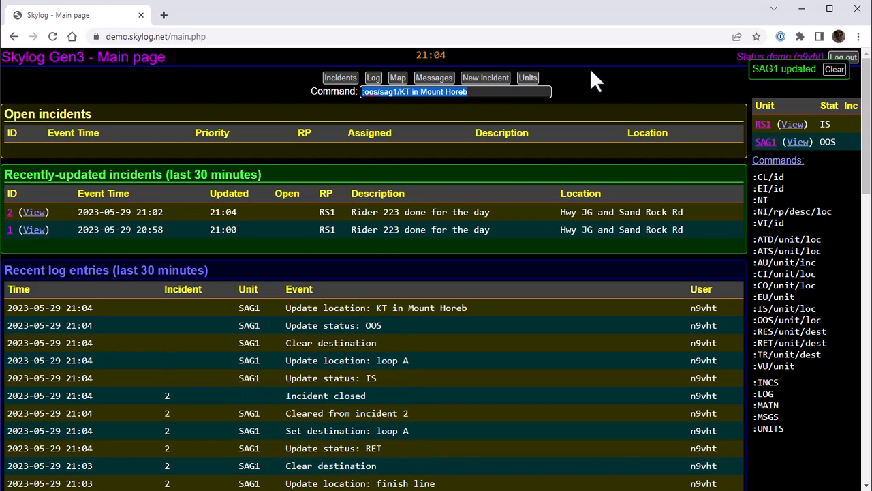
type(":is/sag1")
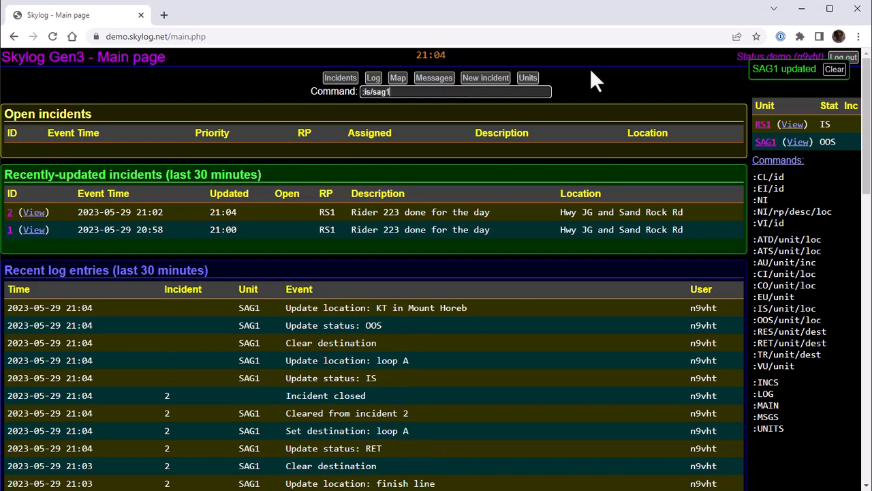
key("Return")
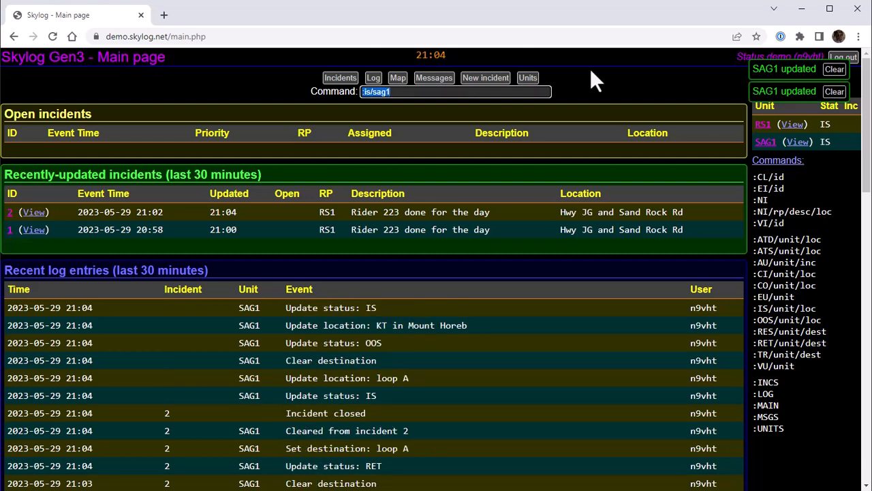
- Check out both units by setting RS1 to CO with ":co/rs1" and SAG1 to CO with ":co/sag1"
type(":co/rs1")
key("Return")
type(":co/sag1")
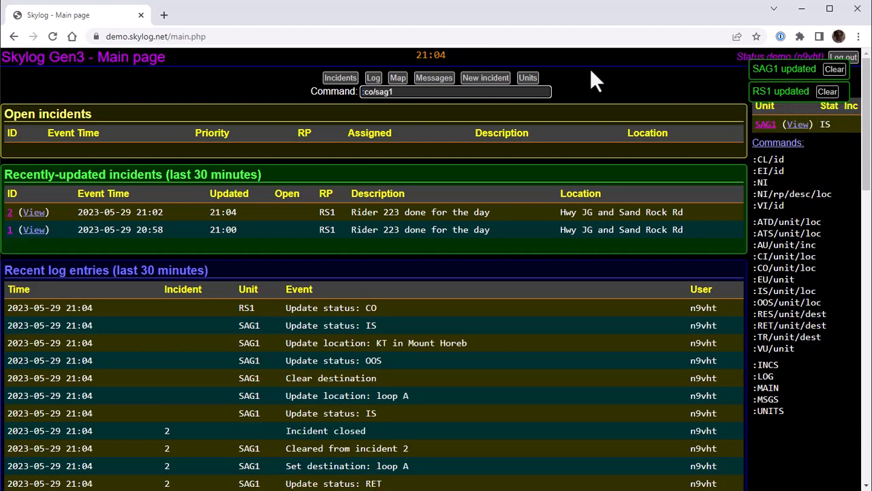
key("Return")
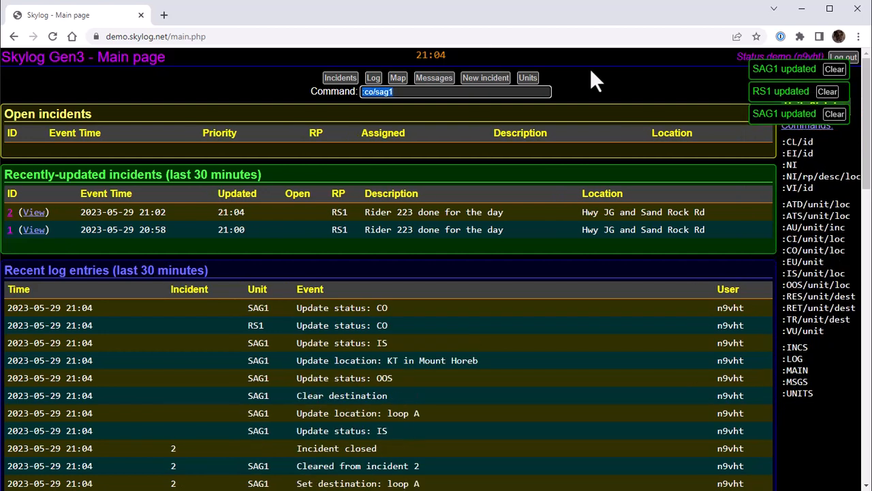